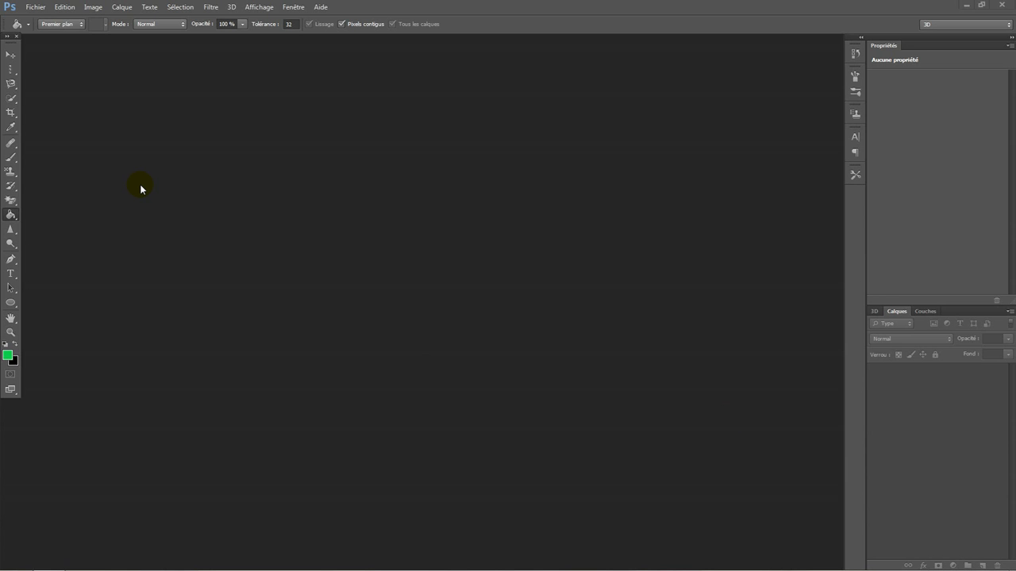
Create a new document named exemple, 1200 by 600 pixels, in RGB with a white background
{"action": "left_click", "coordinate": [36, 7]}
{"action": "left_click", "coordinate": [55, 21]}
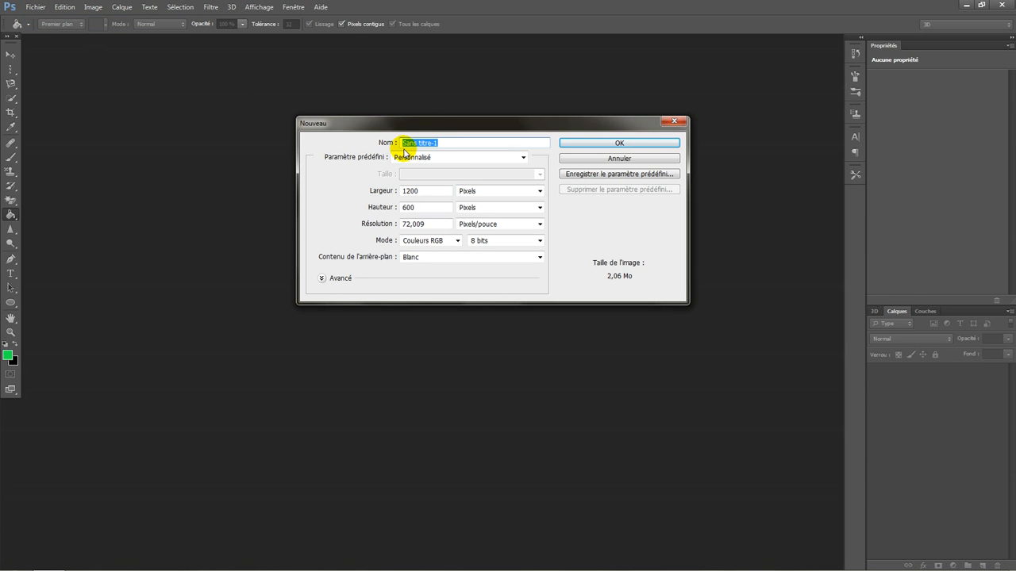
{"action": "type", "text": "exemple"}
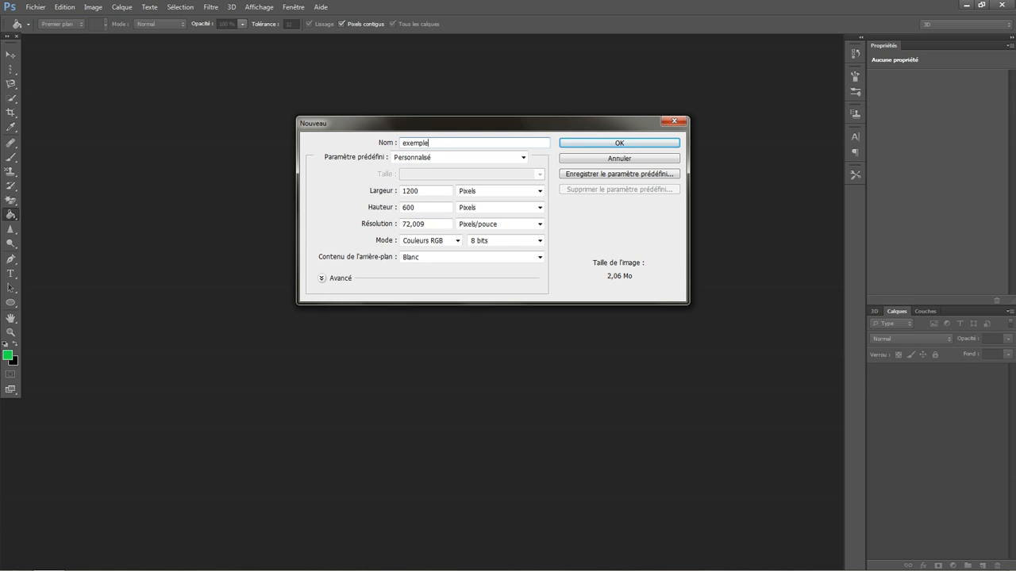
{"action": "key", "text": "Return"}
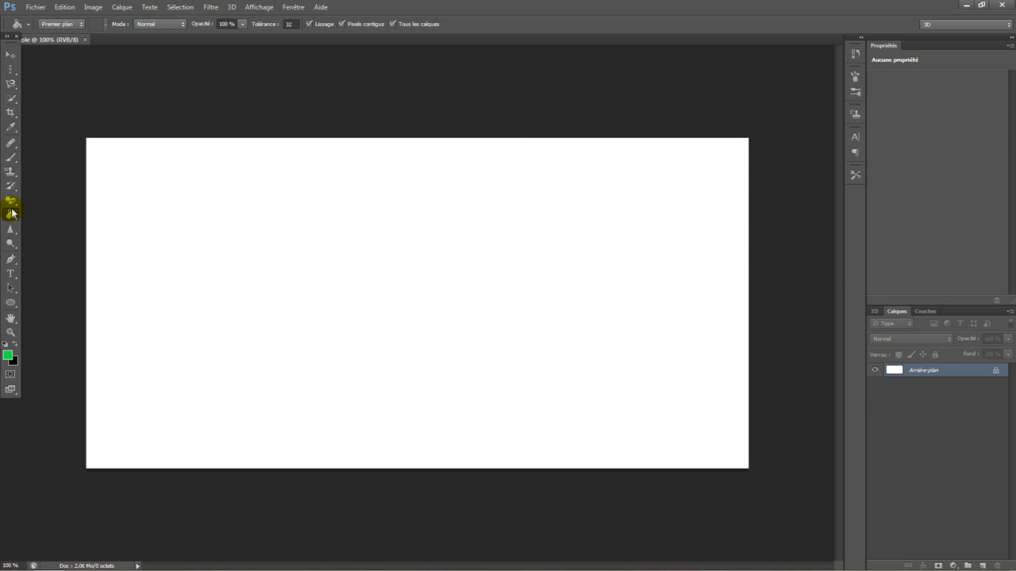
Paint a stick figure's head, body, legs and arms near the canvas centre with the 12 px Brush in default black
{"action": "left_click", "coordinate": [14, 160]}
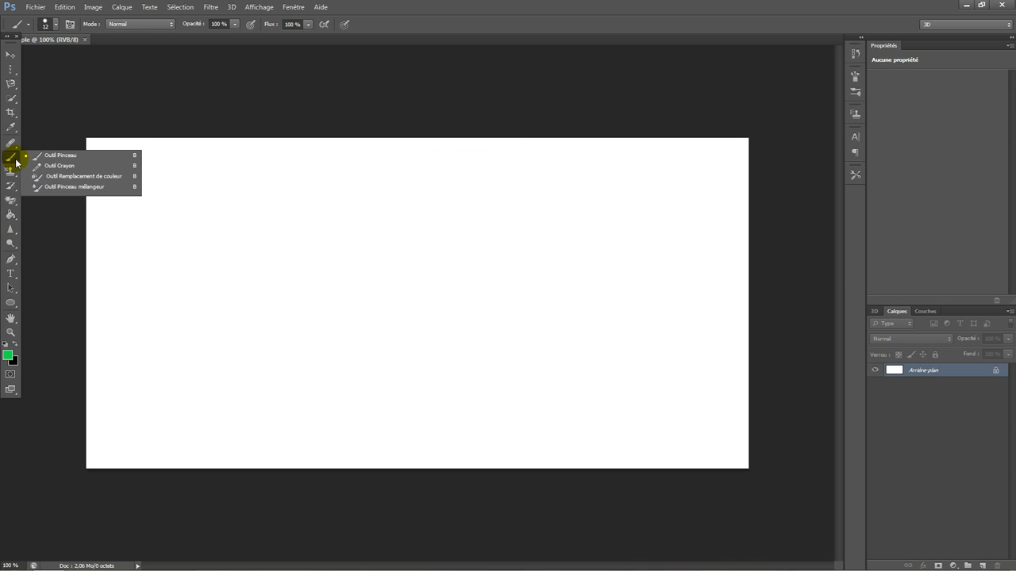
{"action": "left_click", "coordinate": [27, 331]}
{"action": "key", "text": "d"}
{"action": "left_click", "coordinate": [427, 317]}
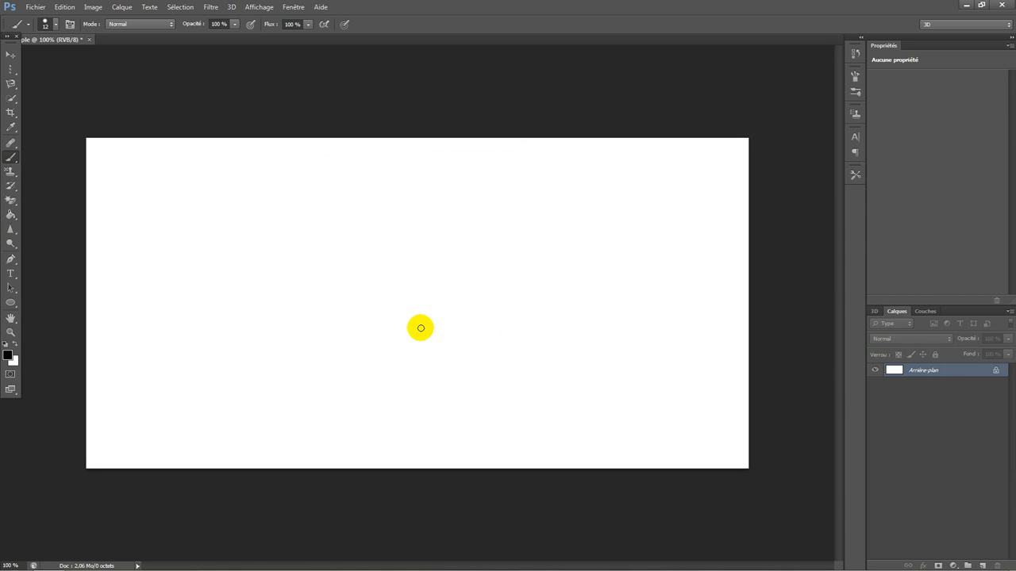
{"action": "mouse_move", "coordinate": [406, 317]}
{"action": "left_mouse_down"}
{"action": "mouse_move", "coordinate": [374, 305]}
{"action": "mouse_move", "coordinate": [404, 262]}
{"action": "mouse_move", "coordinate": [432, 274]}
{"action": "mouse_move", "coordinate": [441, 305]}
{"action": "mouse_move", "coordinate": [405, 319]}
{"action": "mouse_move", "coordinate": [405, 380]}
{"action": "mouse_move", "coordinate": [378, 419]}
{"action": "left_mouse_up"}
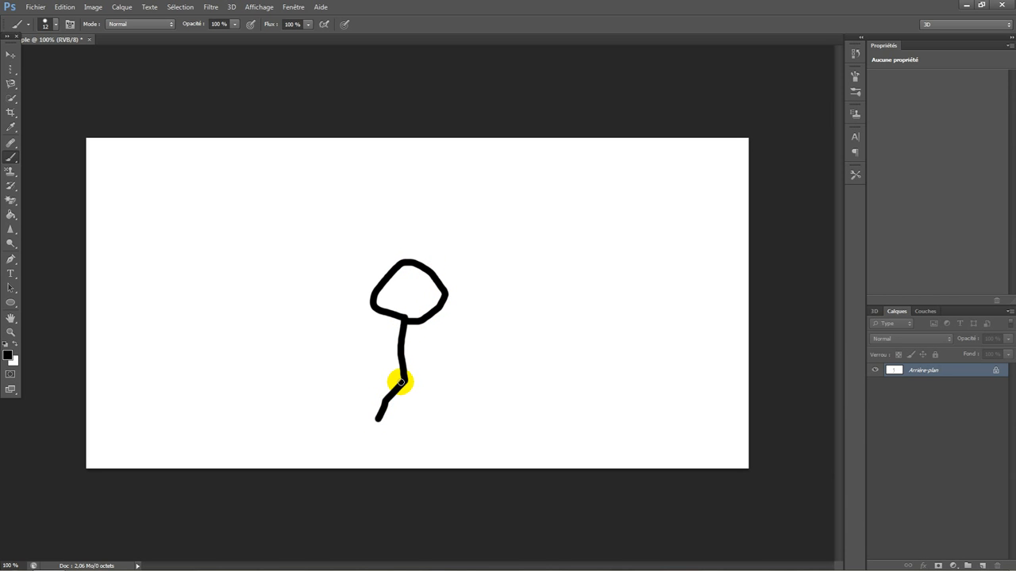
{"action": "left_click_drag", "start_coordinate": [400, 382], "coordinate": [421, 415]}
{"action": "mouse_move", "coordinate": [399, 355]}
{"action": "left_mouse_down"}
{"action": "mouse_move", "coordinate": [382, 374]}
{"action": "mouse_move", "coordinate": [432, 342]}
{"action": "left_mouse_up"}
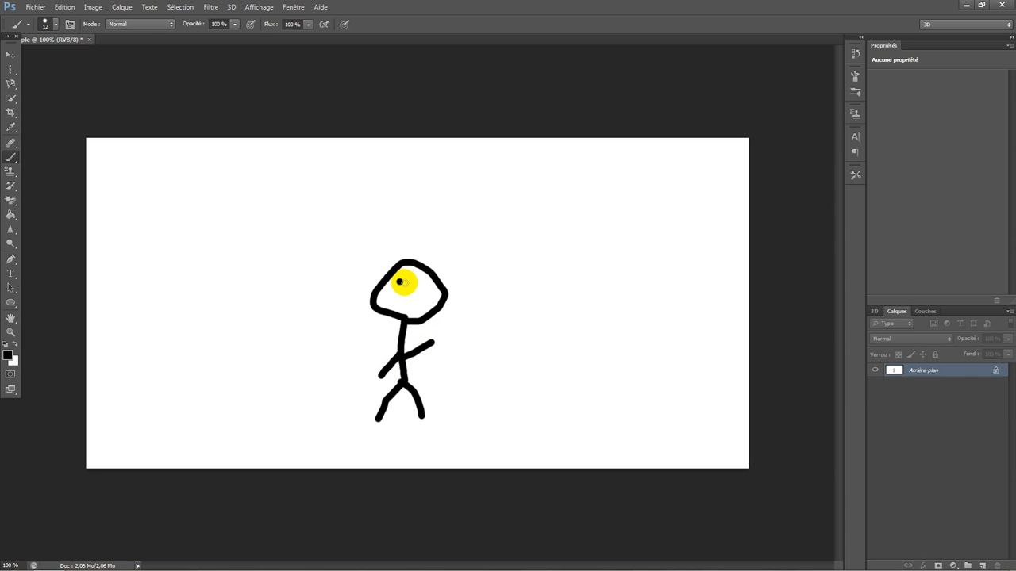
Add eyes, a nose and a smiling mouth to the stick figure's head
{"action": "left_click", "coordinate": [418, 281]}
{"action": "left_click", "coordinate": [411, 294]}
{"action": "left_click_drag", "start_coordinate": [396, 296], "coordinate": [426, 295]}
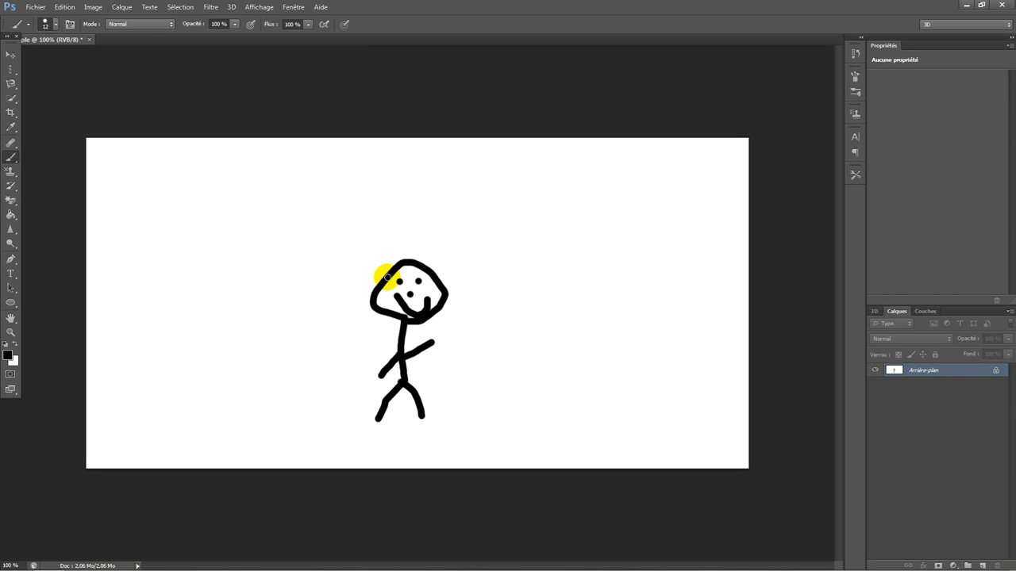
Add a new layer above the background and make it the active layer with the Paint Bucket tool ready
{"action": "left_click", "coordinate": [983, 566]}
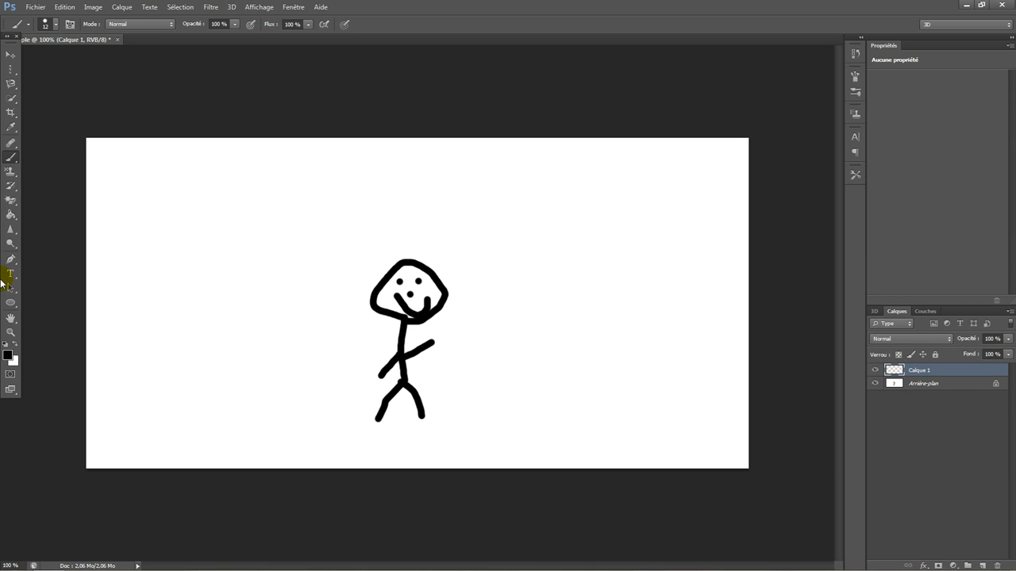
{"action": "left_click", "coordinate": [12, 214]}
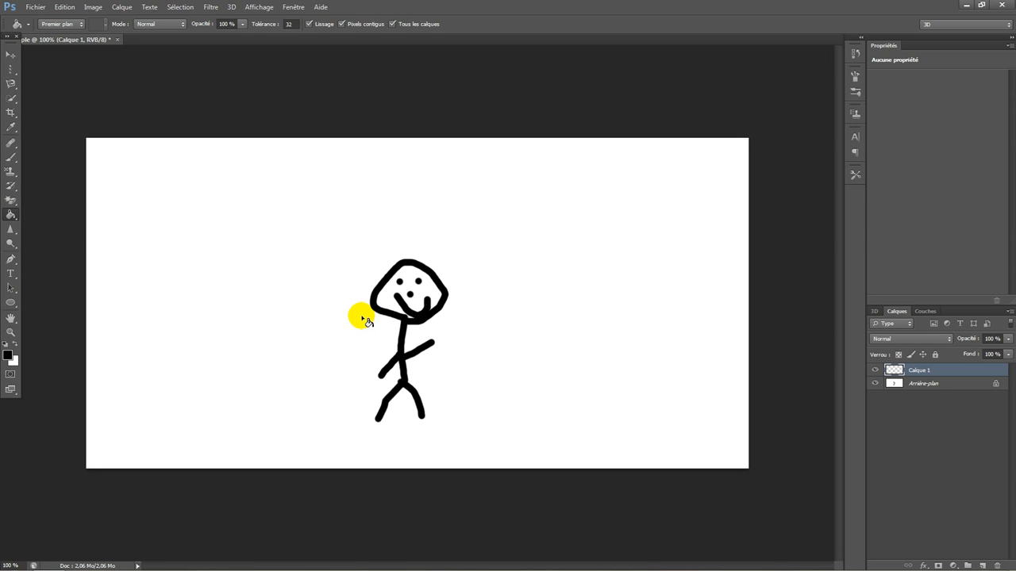
{"action": "left_click", "coordinate": [944, 385]}
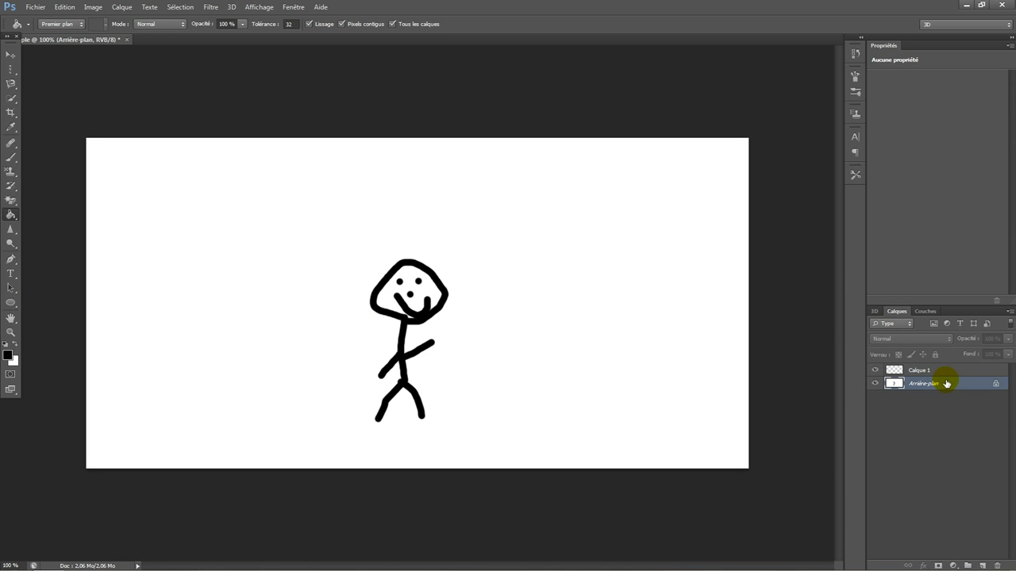
{"action": "left_click", "coordinate": [948, 372]}
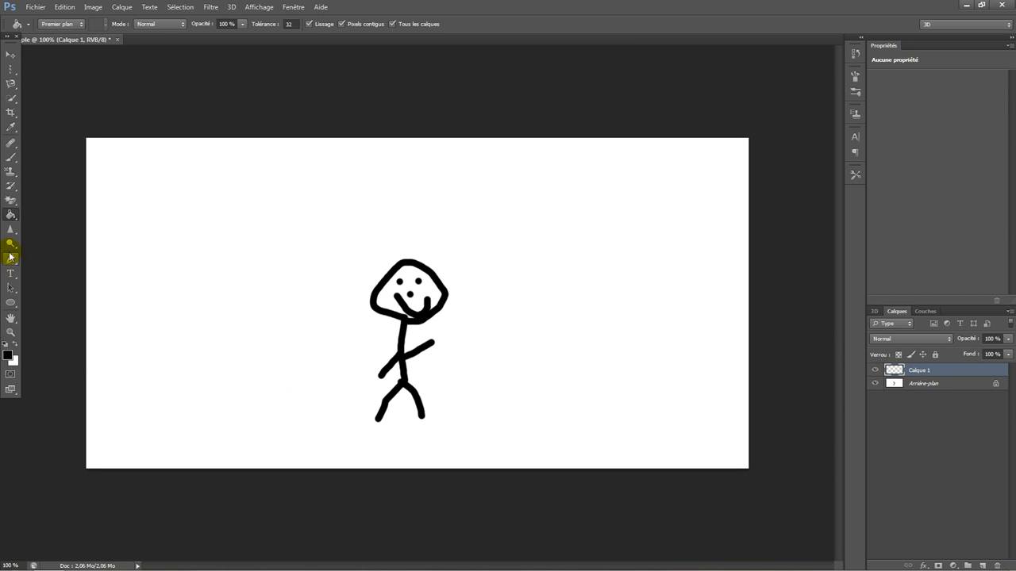
Set the foreground colour to bright yellow, #fff82d
{"action": "left_click", "coordinate": [8, 355]}
{"action": "left_click_drag", "start_coordinate": [677, 361], "coordinate": [722, 298]}
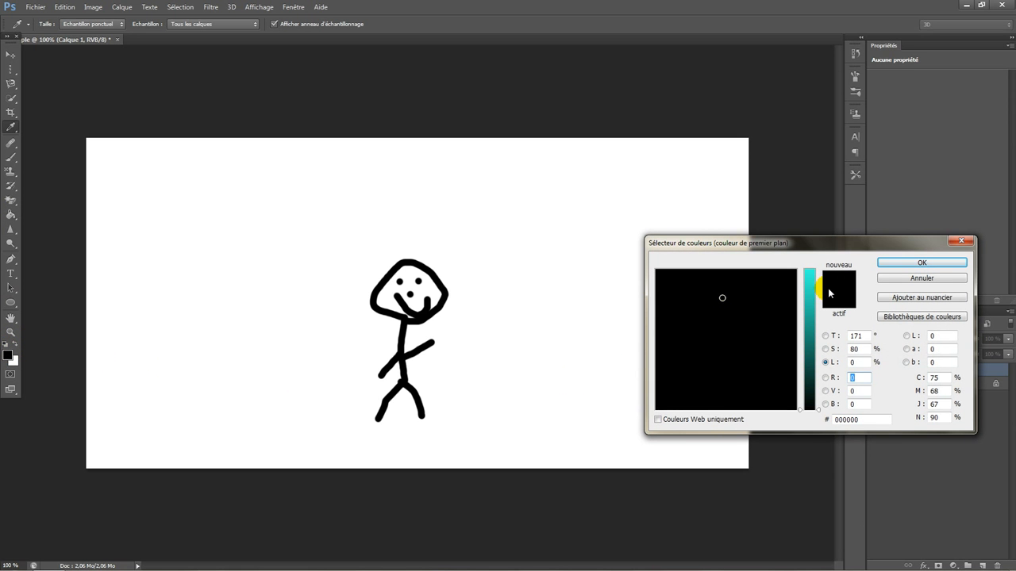
{"action": "left_click_drag", "start_coordinate": [810, 296], "coordinate": [813, 217]}
{"action": "left_click_drag", "start_coordinate": [746, 278], "coordinate": [679, 294]}
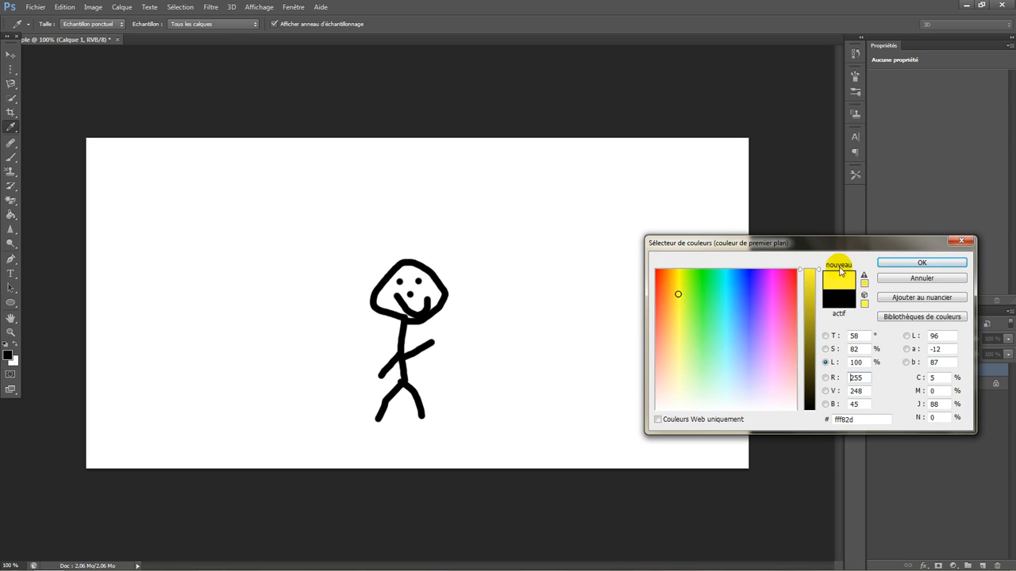
{"action": "left_click", "coordinate": [886, 264]}
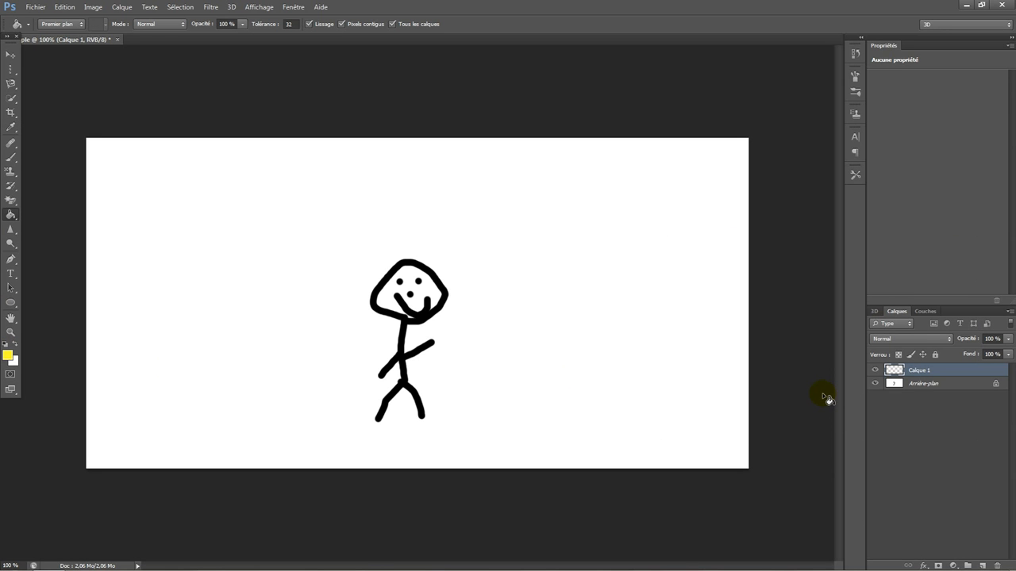
Try a yellow fill around the figure on Calque 1 and compare it with each layer hidden in turn
{"action": "left_click", "coordinate": [523, 300]}
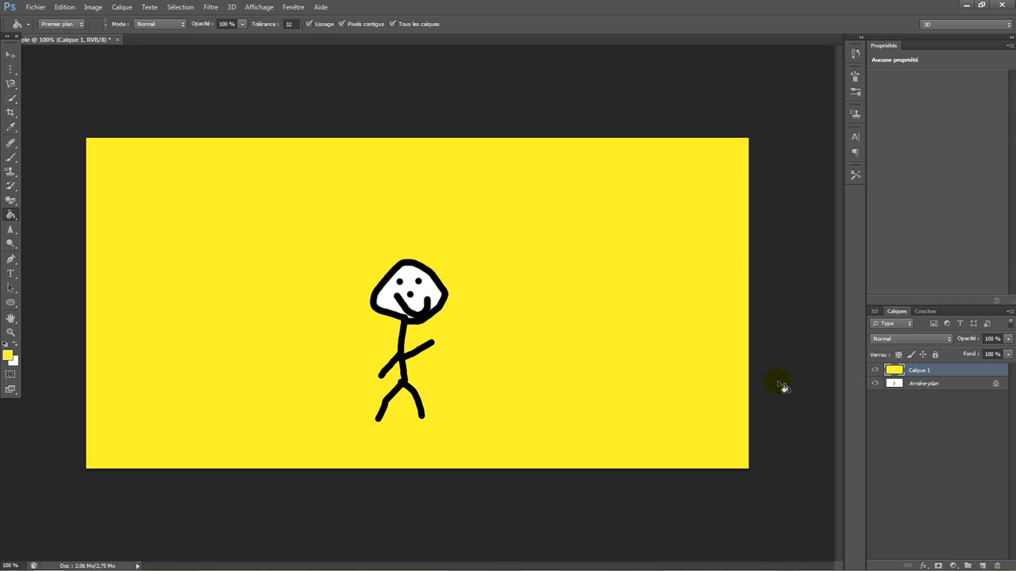
{"action": "left_click", "coordinate": [875, 372]}
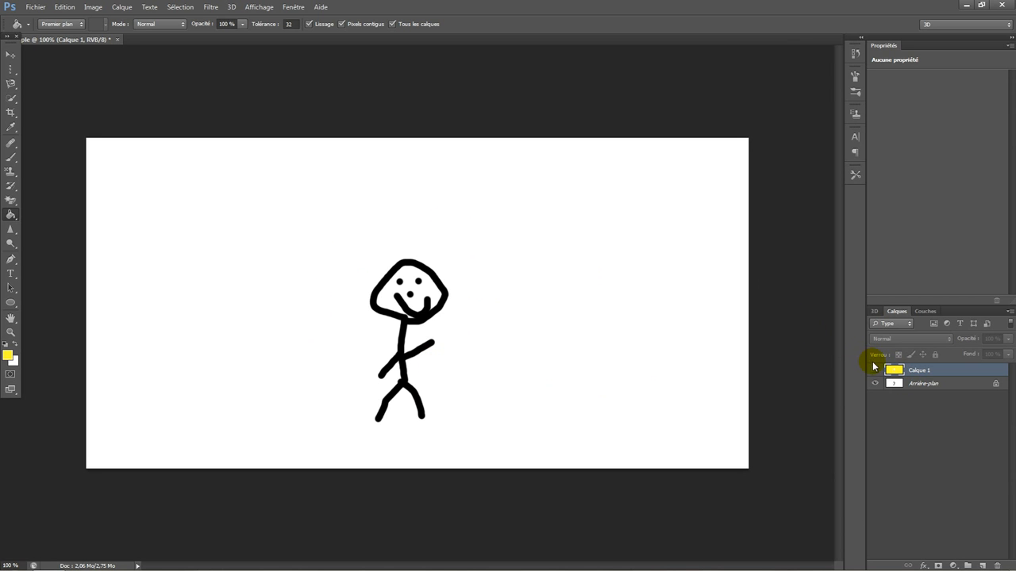
{"action": "left_click", "coordinate": [875, 371]}
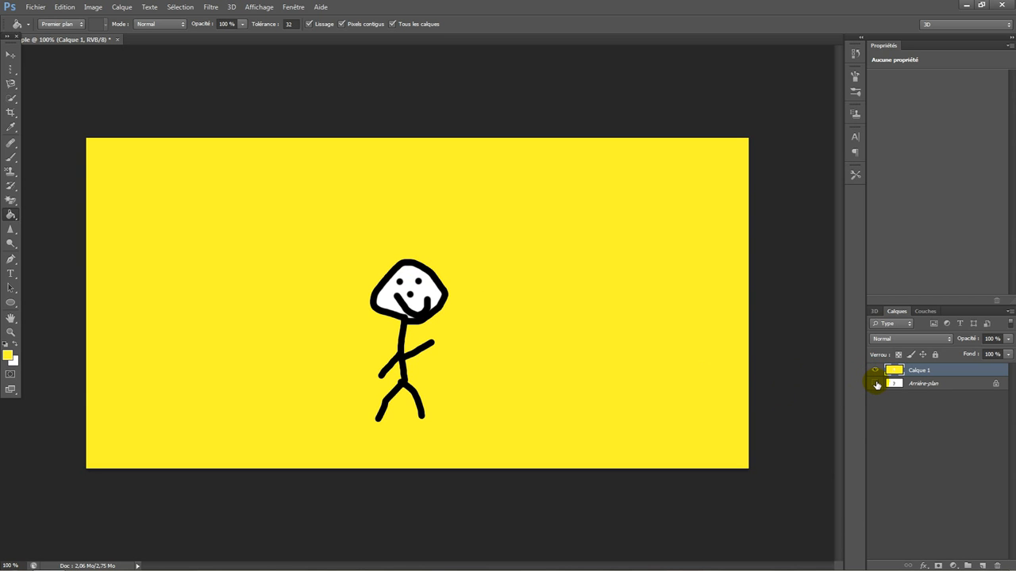
{"action": "left_click", "coordinate": [876, 385]}
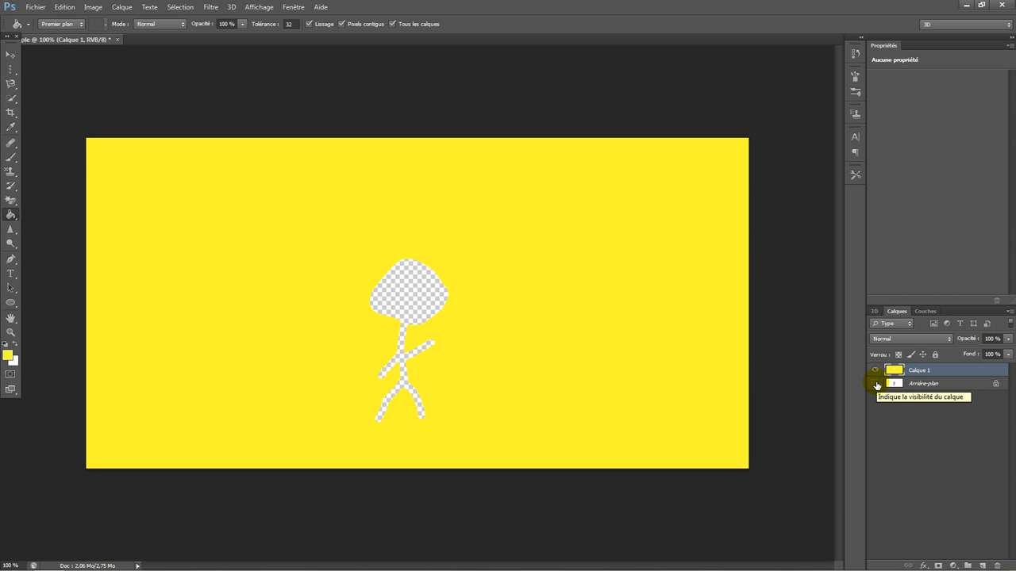
{"action": "left_click", "coordinate": [876, 385]}
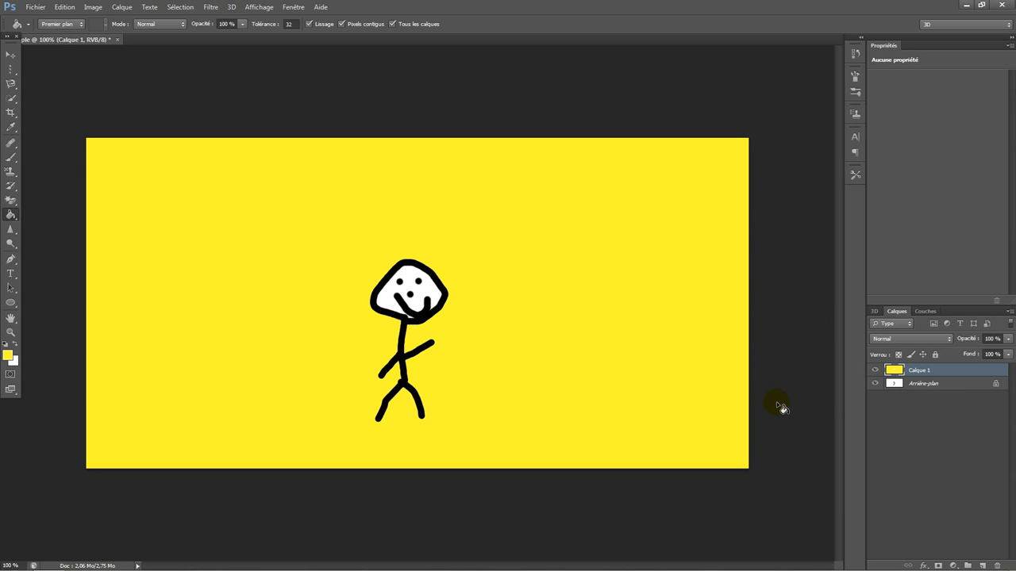
{"action": "key", "text": "ctrl+z"}
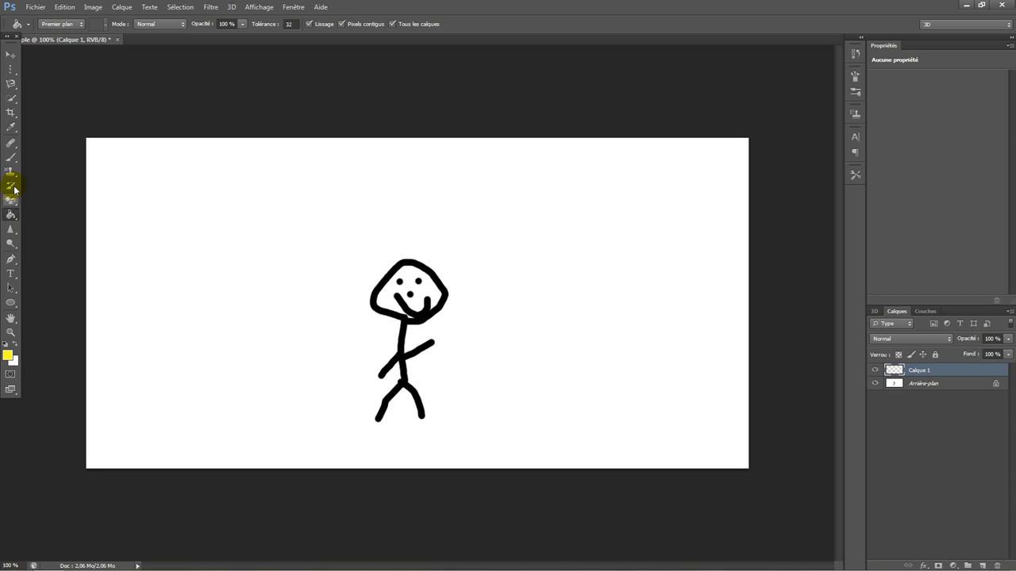
Paint a yellow quarter sun with four rays in the canvas's upper-left corner and fill the sun's interior
{"action": "left_click", "coordinate": [15, 159]}
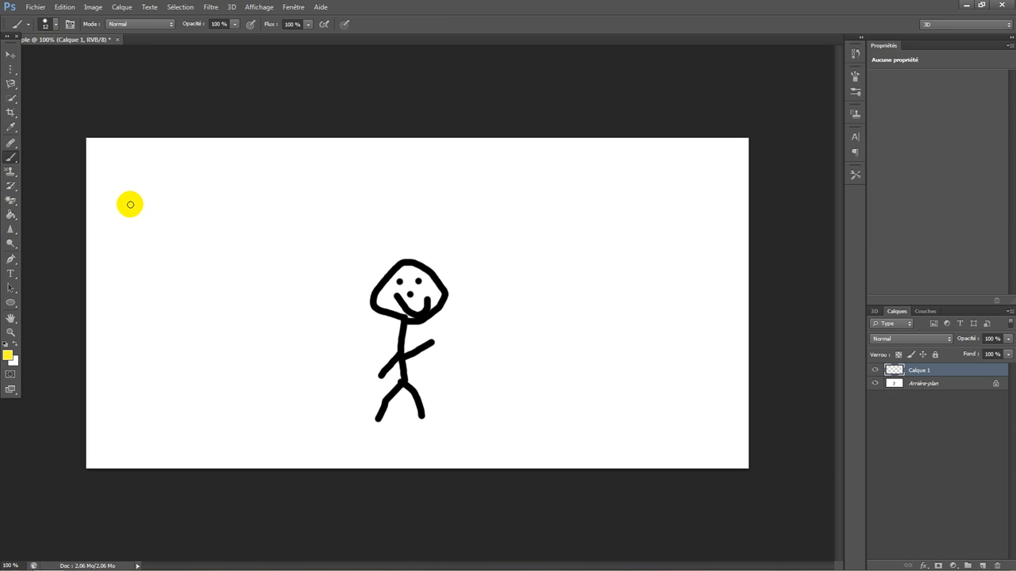
{"action": "mouse_move", "coordinate": [87, 215]}
{"action": "left_mouse_down"}
{"action": "mouse_move", "coordinate": [140, 200]}
{"action": "mouse_move", "coordinate": [197, 138]}
{"action": "mouse_move", "coordinate": [207, 111]}
{"action": "left_mouse_up"}
{"action": "left_click_drag", "start_coordinate": [118, 250], "coordinate": [165, 310]}
{"action": "left_click_drag", "start_coordinate": [177, 213], "coordinate": [226, 263]}
{"action": "mouse_move", "coordinate": [231, 169]}
{"action": "left_mouse_down"}
{"action": "mouse_move", "coordinate": [253, 196]}
{"action": "mouse_move", "coordinate": [287, 207]}
{"action": "left_mouse_up"}
{"action": "left_click_drag", "start_coordinate": [262, 150], "coordinate": [314, 166]}
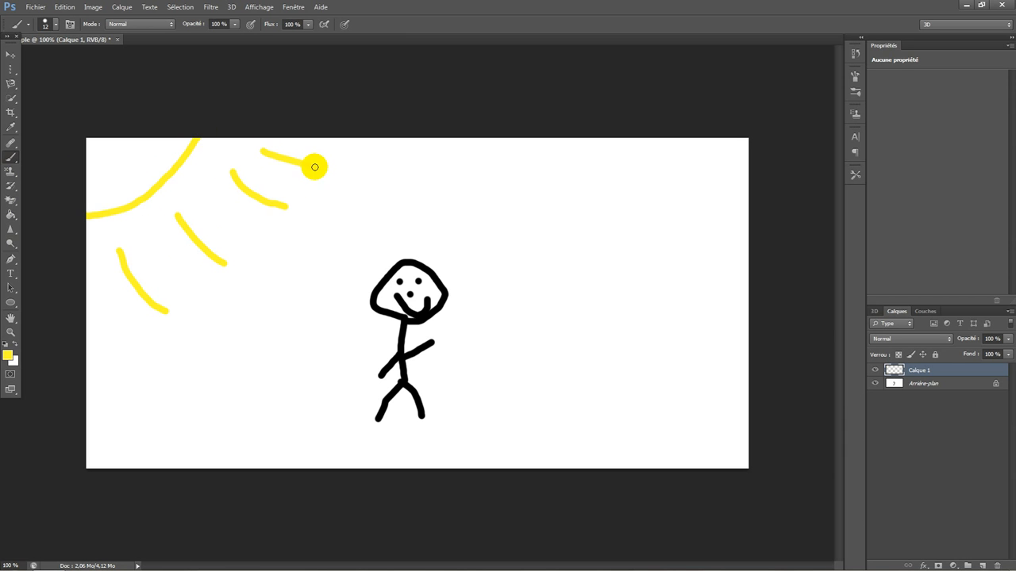
{"action": "left_click", "coordinate": [11, 214]}
{"action": "left_click", "coordinate": [114, 174]}
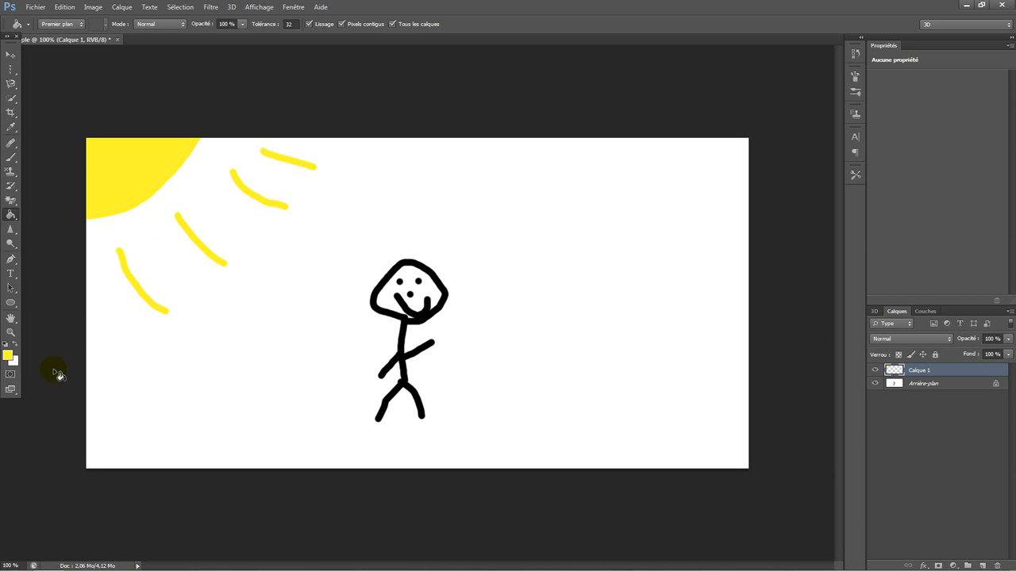
Rename the Calque 1 layer as "sun / soleil" and check its content by toggling its visibility
{"action": "left_click", "coordinate": [873, 373]}
{"action": "left_click", "coordinate": [873, 373]}
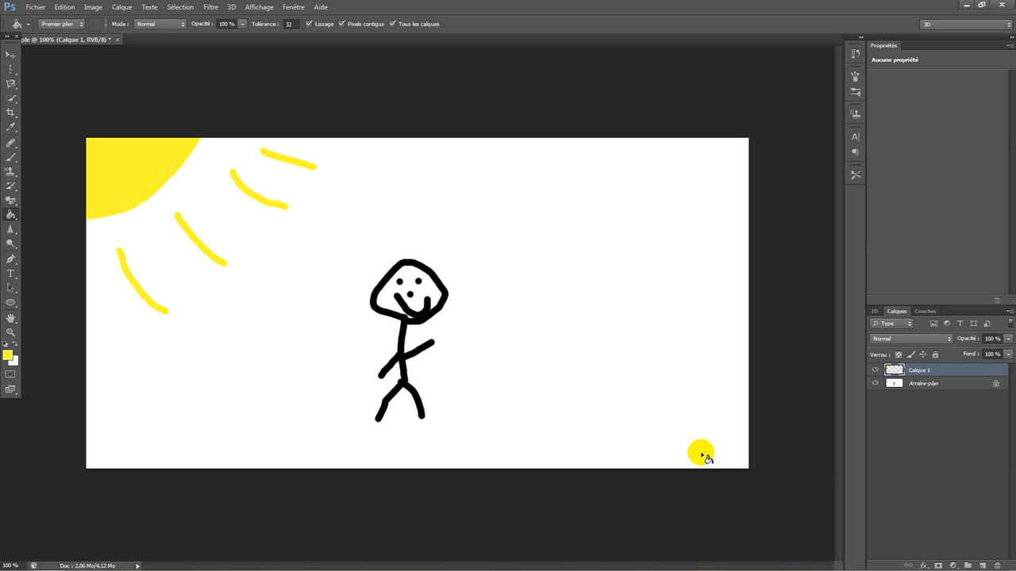
{"action": "double_click", "coordinate": [917, 370]}
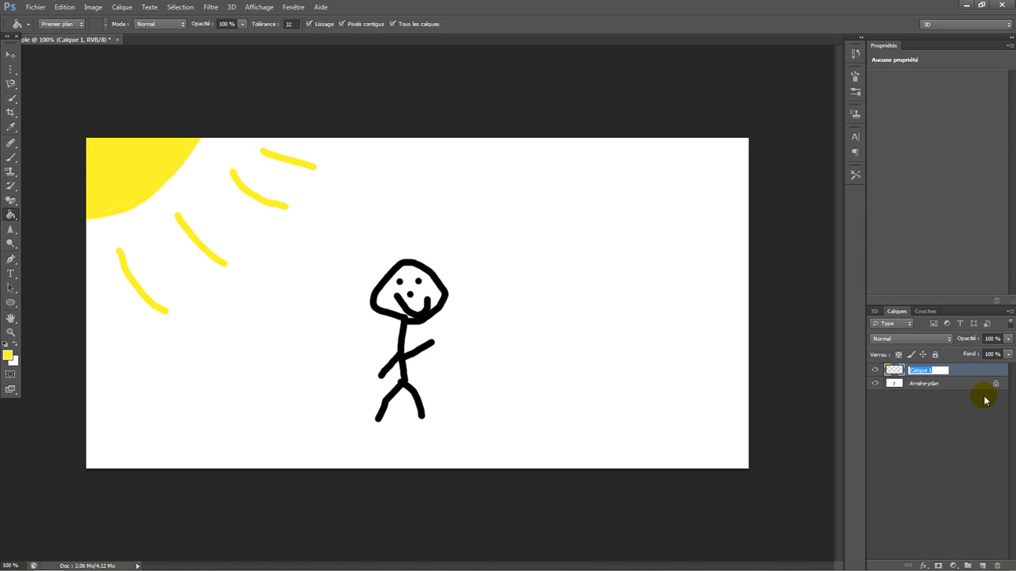
{"action": "type", "text": "sun / soleil"}
{"action": "key", "text": "Return"}
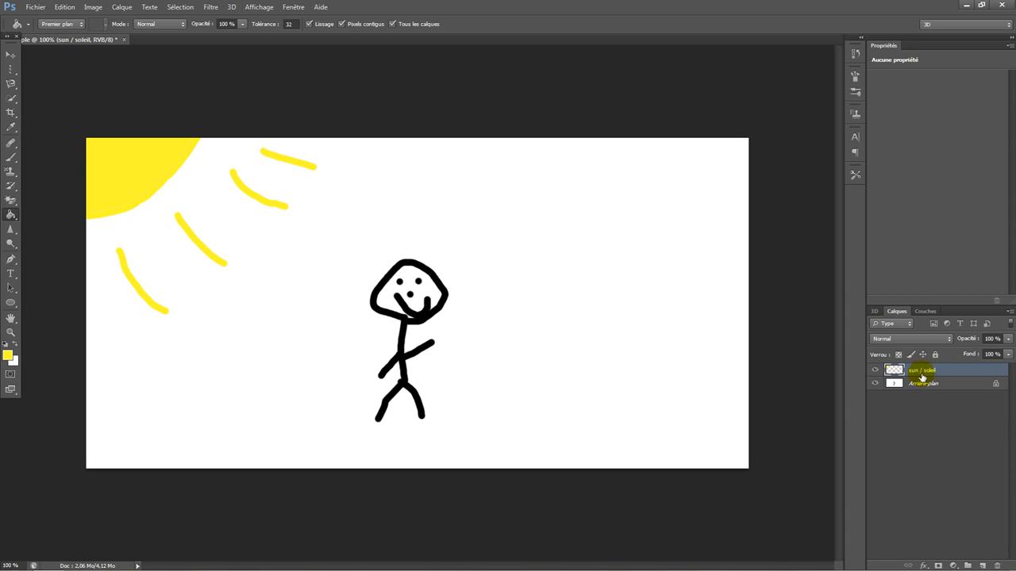
{"action": "left_click", "coordinate": [876, 372]}
{"action": "left_click", "coordinate": [876, 371]}
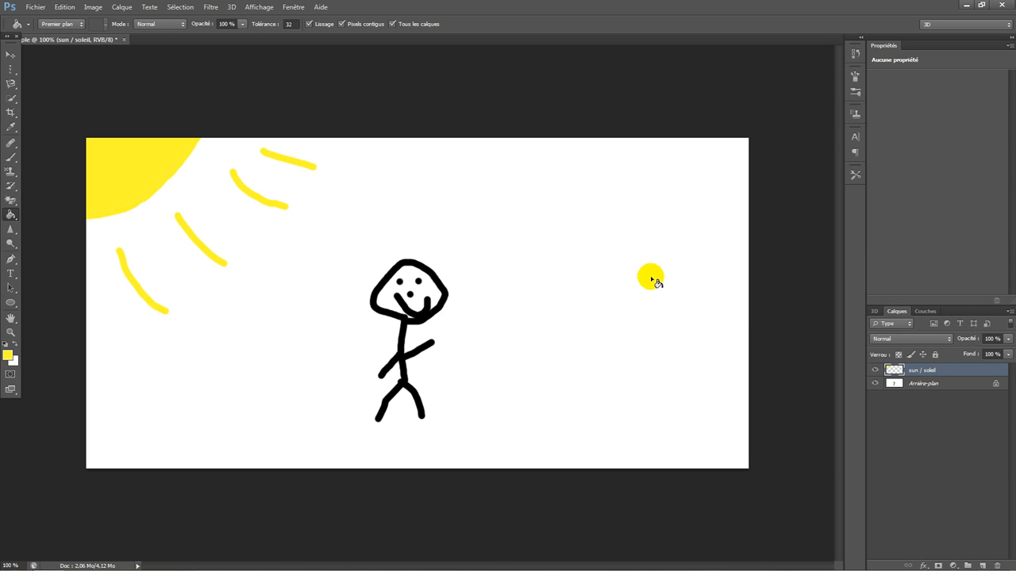
Add a new layer above the sun / soleil layer and switch to the rectangular selection tool
{"action": "left_click", "coordinate": [982, 565]}
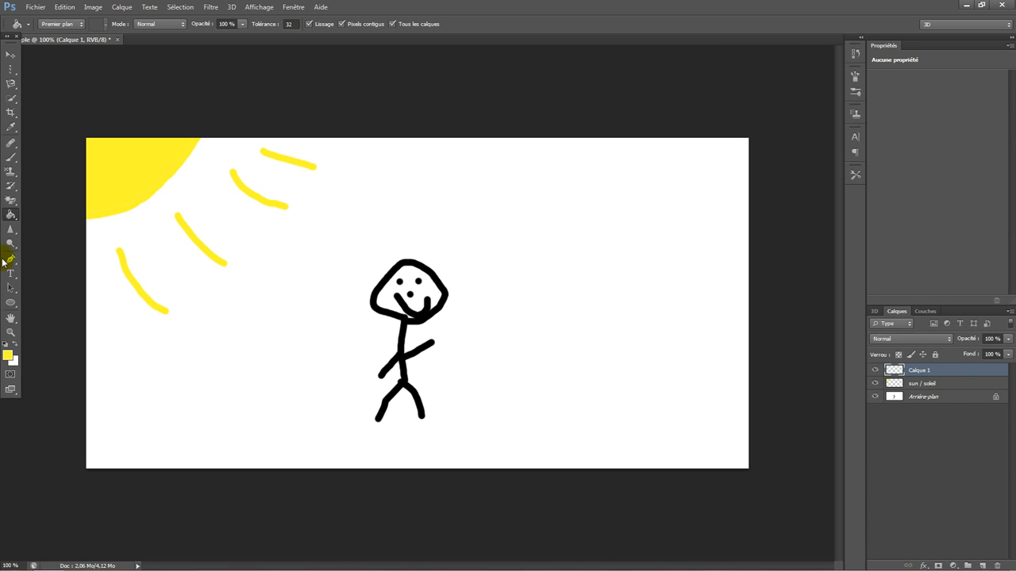
{"action": "left_click", "coordinate": [11, 222]}
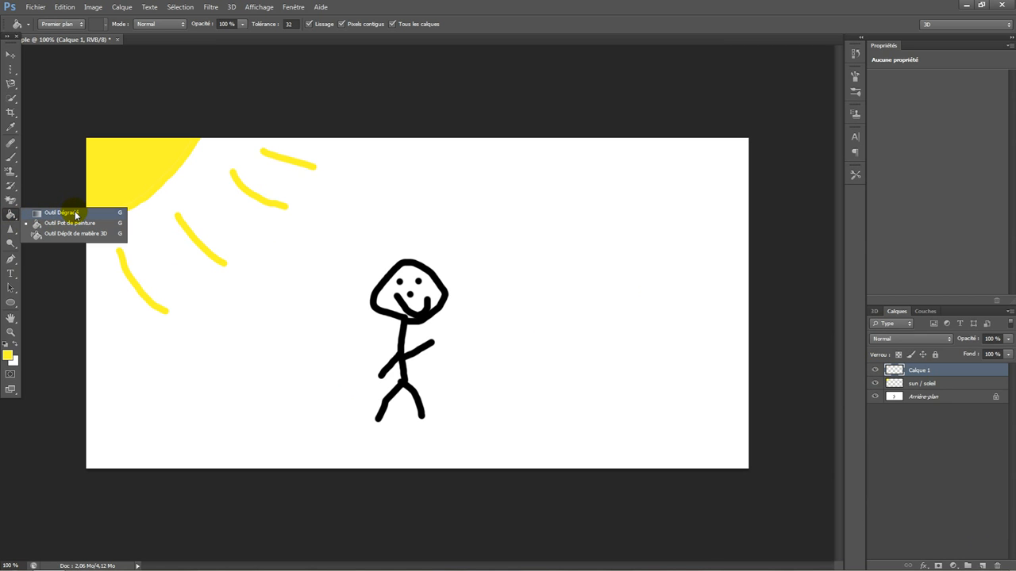
{"action": "left_click", "coordinate": [10, 71]}
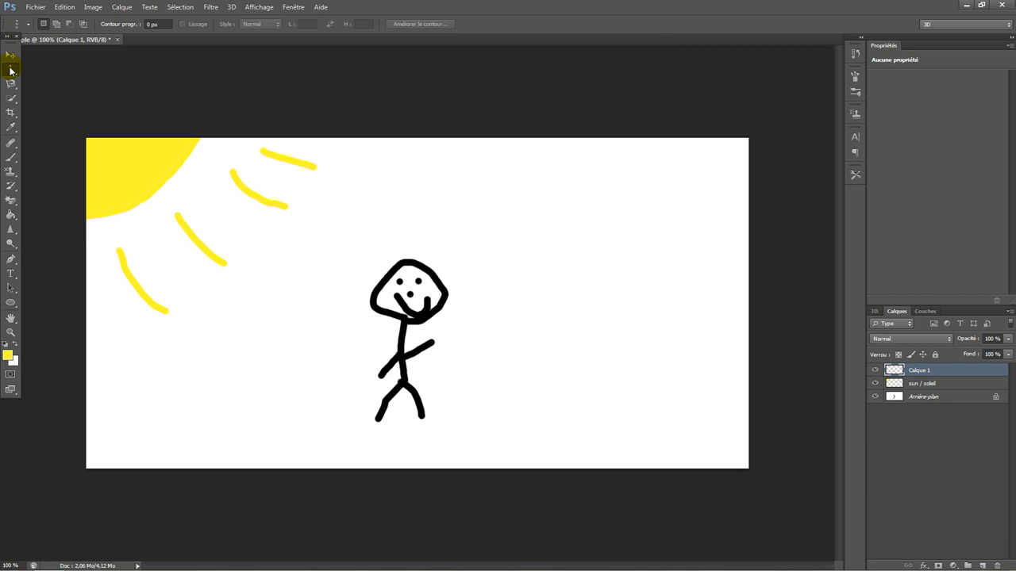
{"action": "right_click", "coordinate": [10, 70]}
{"action": "left_click", "coordinate": [33, 72]}
{"action": "left_click_drag", "start_coordinate": [65, 102], "coordinate": [5, 106]}
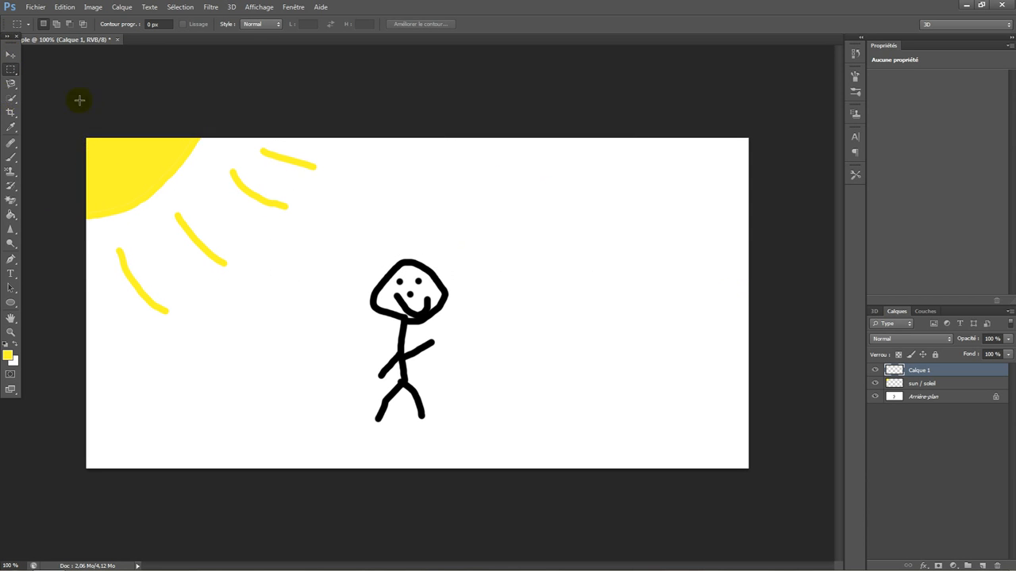
{"action": "left_click", "coordinate": [12, 213]}
{"action": "left_click", "coordinate": [325, 250]}
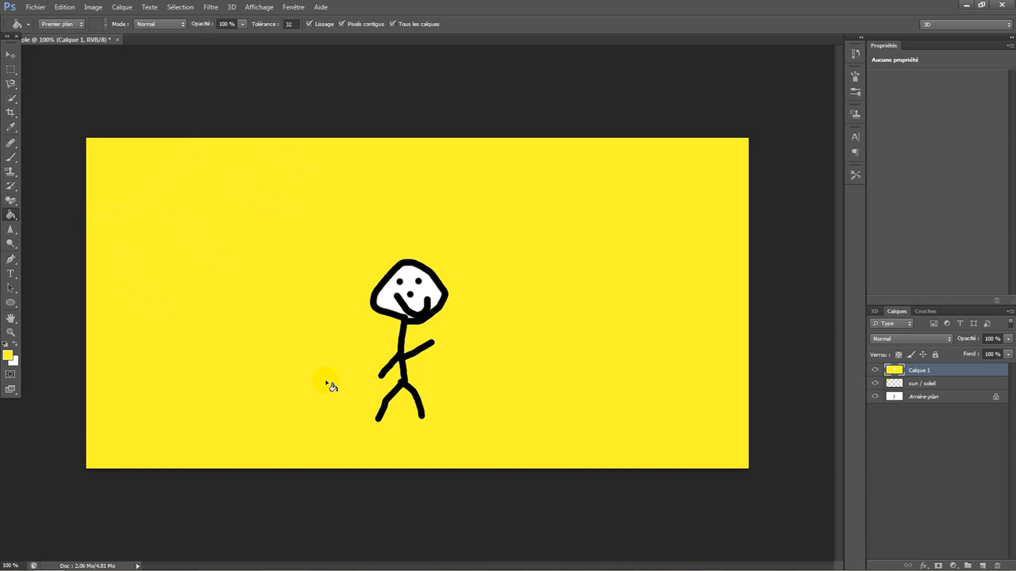
{"action": "key", "text": "ctrl+z"}
Set the foreground colour to sky blue, #0bacff, and fill the area around the figure and sun on the new layer
{"action": "left_click", "coordinate": [14, 344]}
{"action": "left_click", "coordinate": [8, 354]}
{"action": "left_click", "coordinate": [718, 306]}
{"action": "mouse_move", "coordinate": [717, 306]}
{"action": "left_mouse_down"}
{"action": "mouse_move", "coordinate": [748, 272]}
{"action": "mouse_move", "coordinate": [734, 275]}
{"action": "left_mouse_up"}
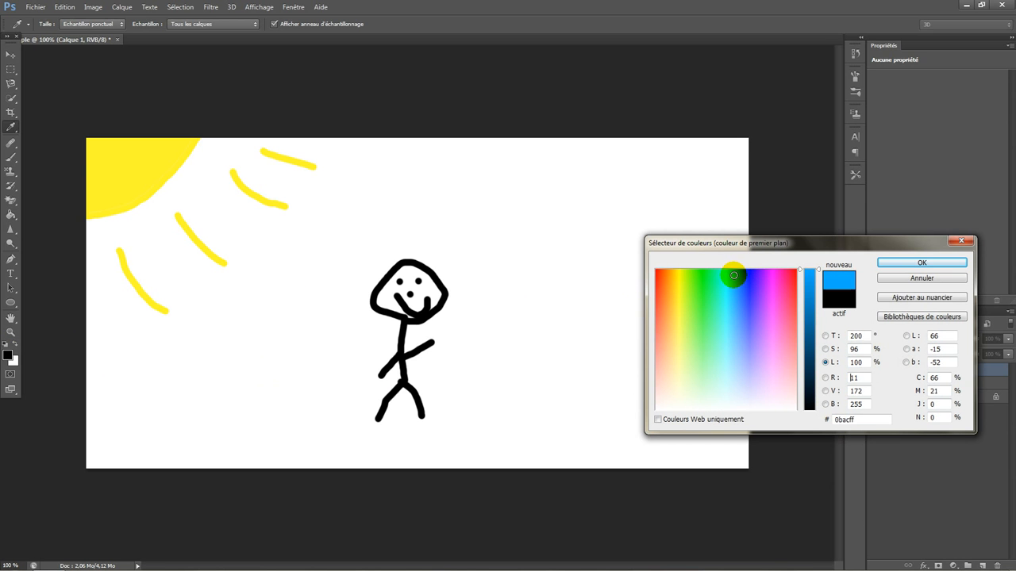
{"action": "left_click", "coordinate": [922, 263]}
{"action": "left_click", "coordinate": [677, 337]}
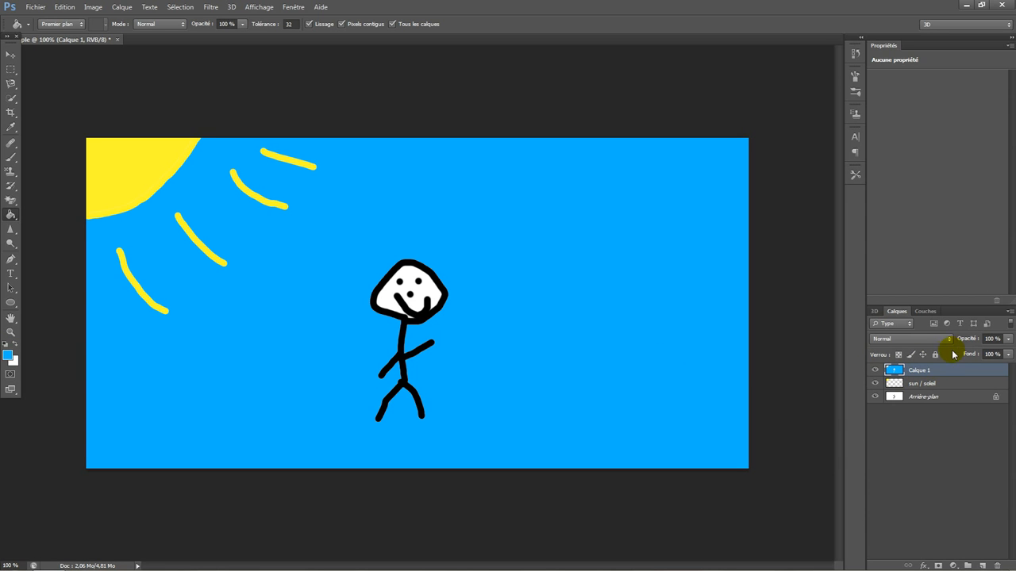
Rename the blue Calque 1 layer as "sky / ciel" and check its content by toggling its visibility
{"action": "double_click", "coordinate": [918, 370]}
{"action": "type", "text": "sky / ciel"}
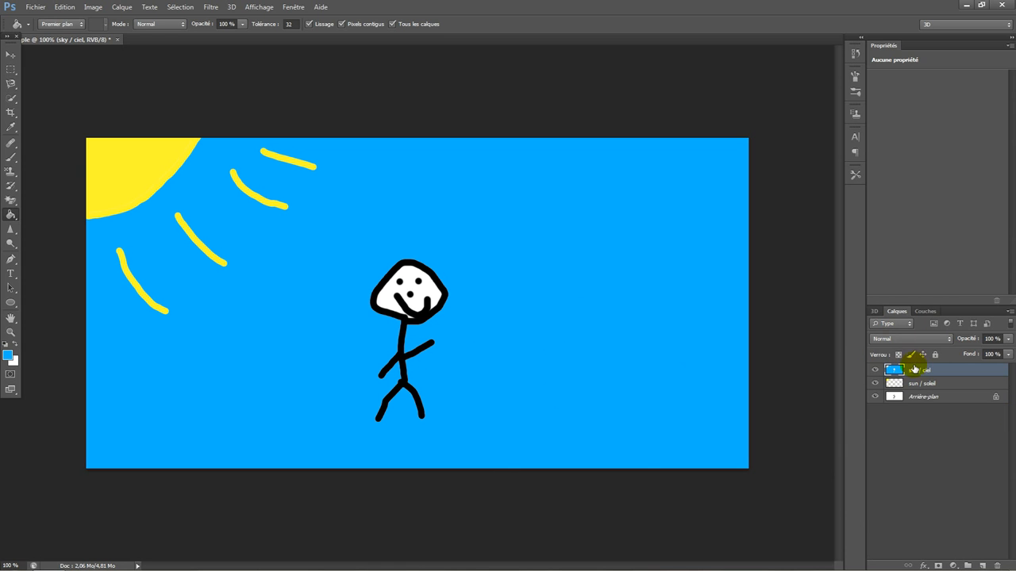
{"action": "left_click", "coordinate": [874, 370]}
{"action": "left_click", "coordinate": [875, 370]}
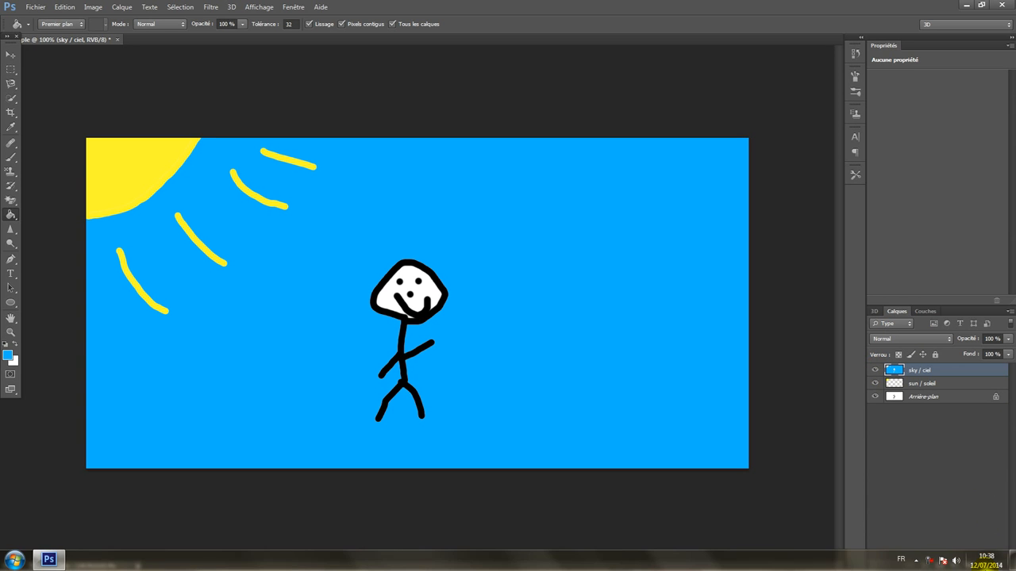
Add a new layer above sky / ciel and draw a wide elliptical selection across the lower part of the canvas
{"action": "left_click", "coordinate": [984, 565]}
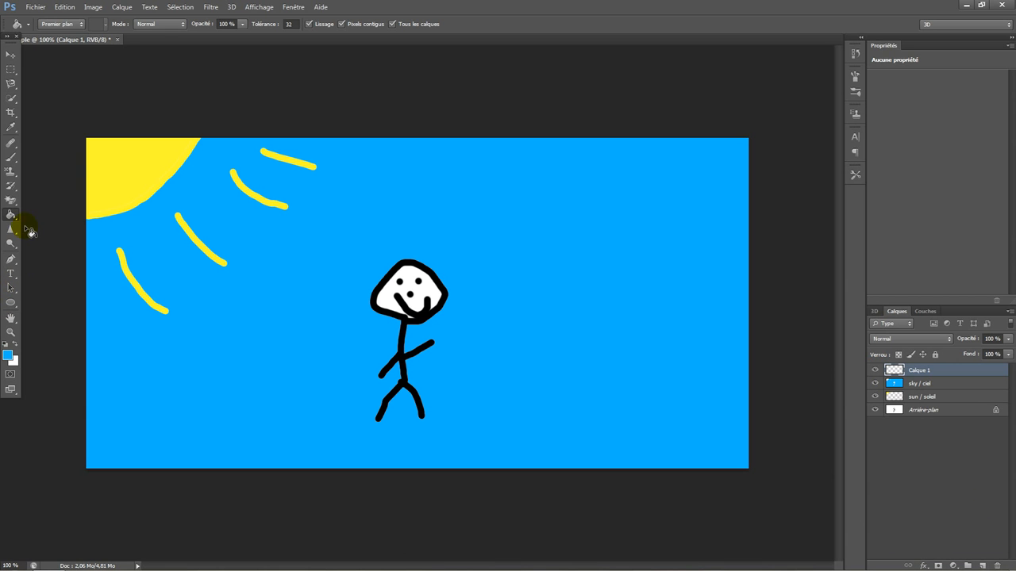
{"action": "left_click_drag", "start_coordinate": [10, 70], "coordinate": [49, 79]}
{"action": "left_click_drag", "start_coordinate": [61, 502], "coordinate": [834, 405]}
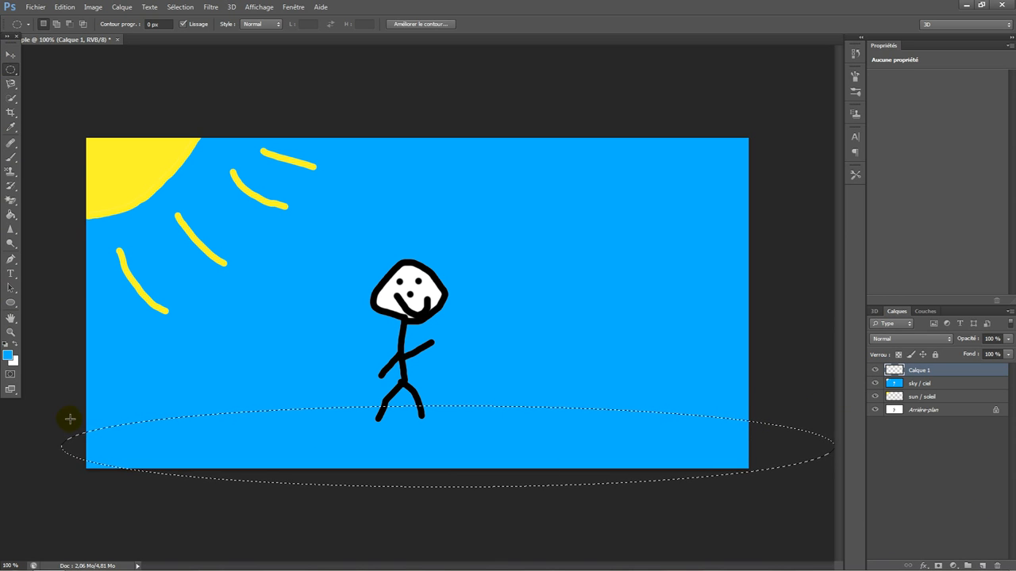
Try to move and free-transform the elliptical selection on the empty new layer
{"action": "left_click", "coordinate": [11, 55]}
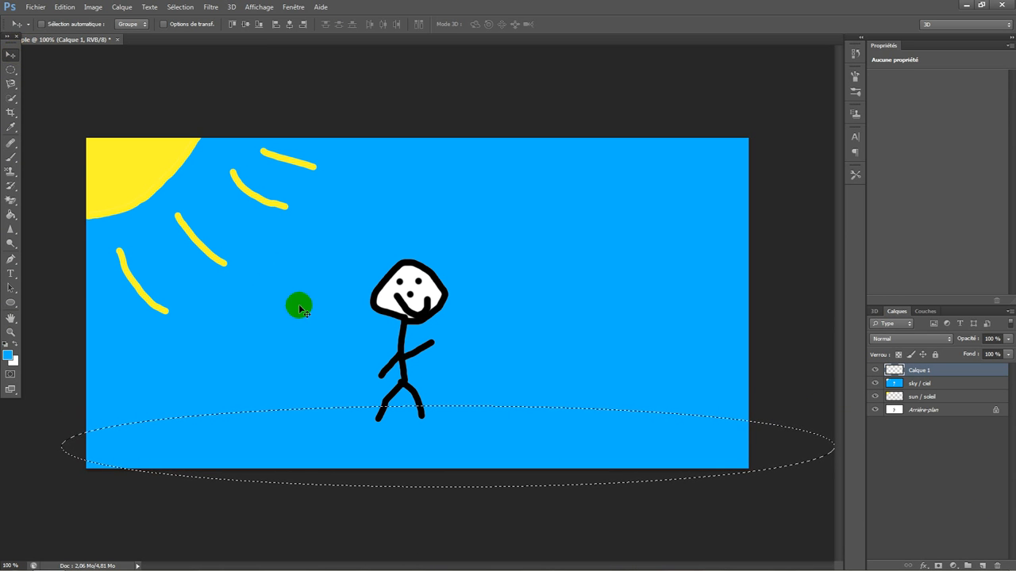
{"action": "left_click", "coordinate": [437, 448]}
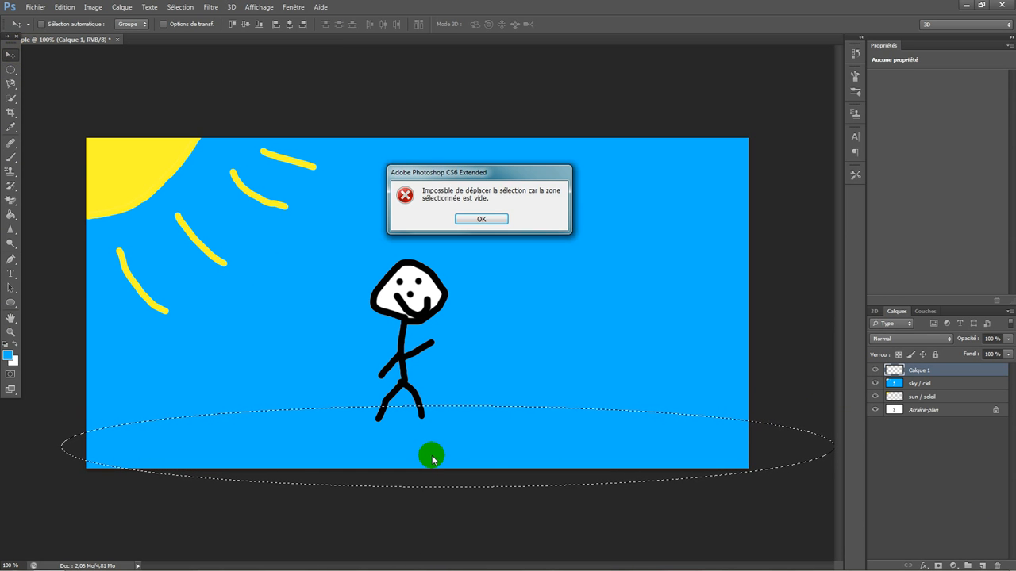
{"action": "left_click", "coordinate": [469, 219]}
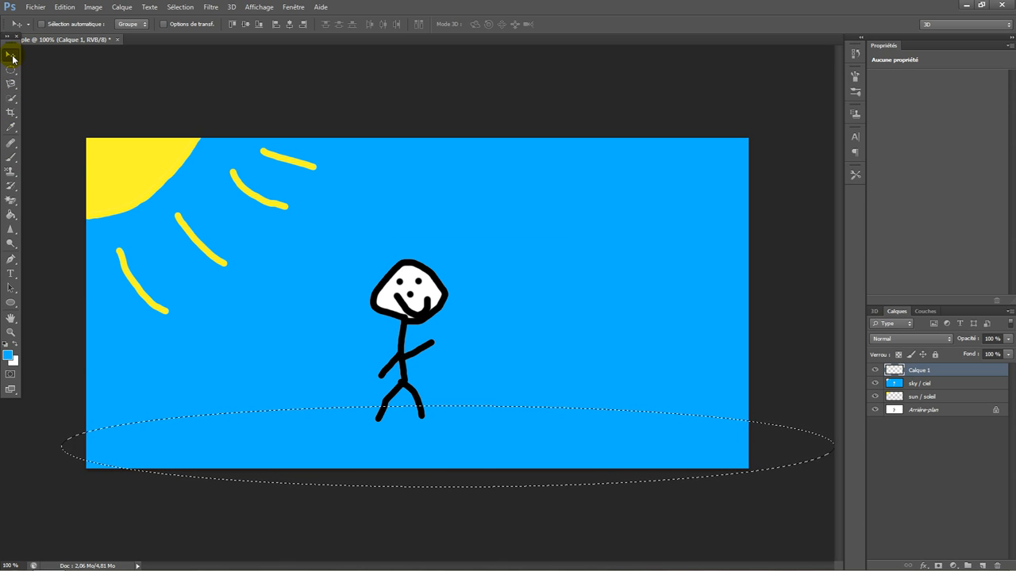
{"action": "key", "text": "ctrl+t"}
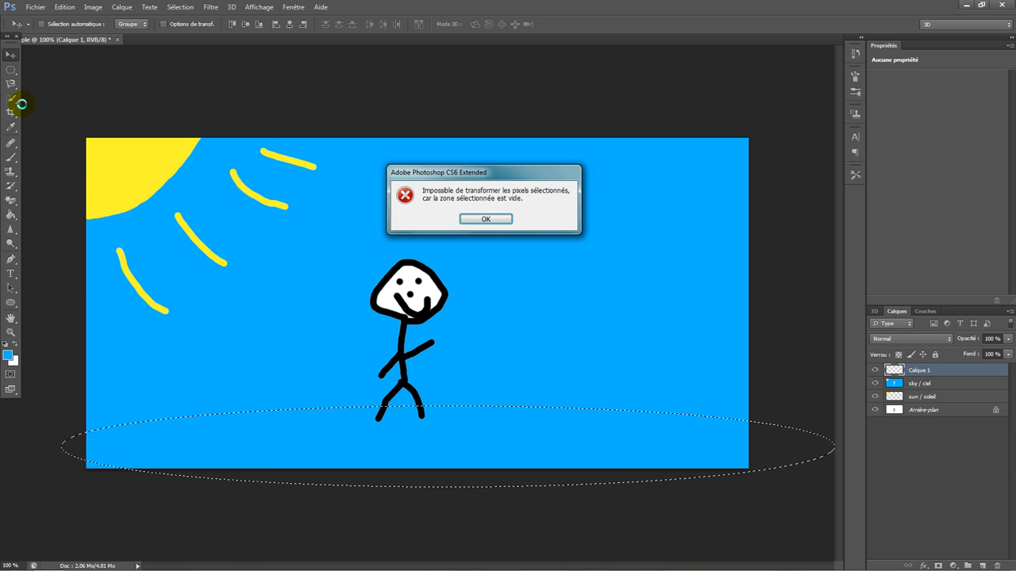
{"action": "left_click", "coordinate": [485, 220]}
Redraw the elliptical selection as a hill reaching the figure's legs and past the canvas's lower edge, and fill it with dark green
{"action": "left_click", "coordinate": [12, 73]}
{"action": "left_click_drag", "start_coordinate": [49, 402], "coordinate": [792, 519]}
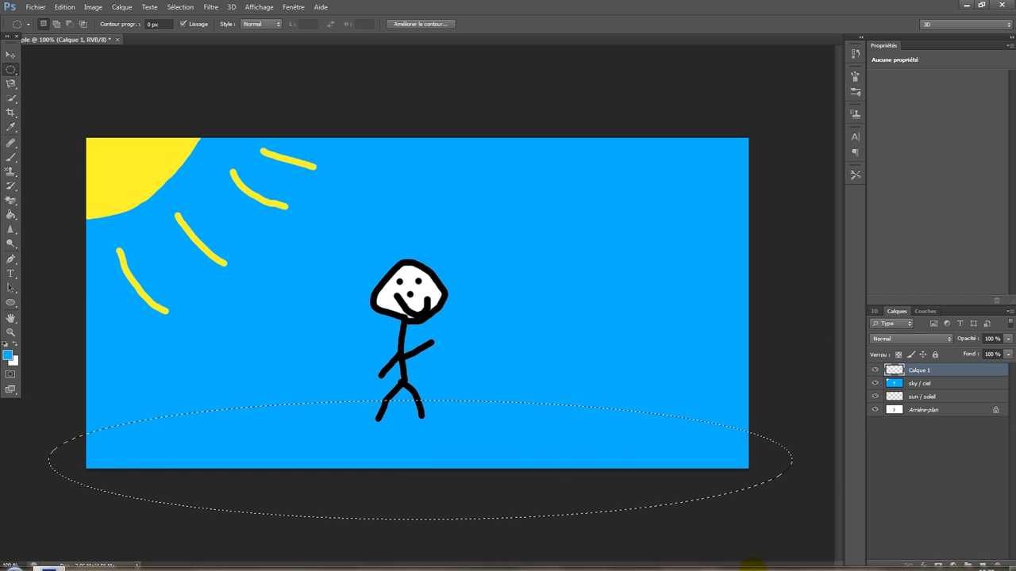
{"action": "left_click", "coordinate": [12, 360]}
{"action": "left_click_drag", "start_coordinate": [709, 390], "coordinate": [709, 248]}
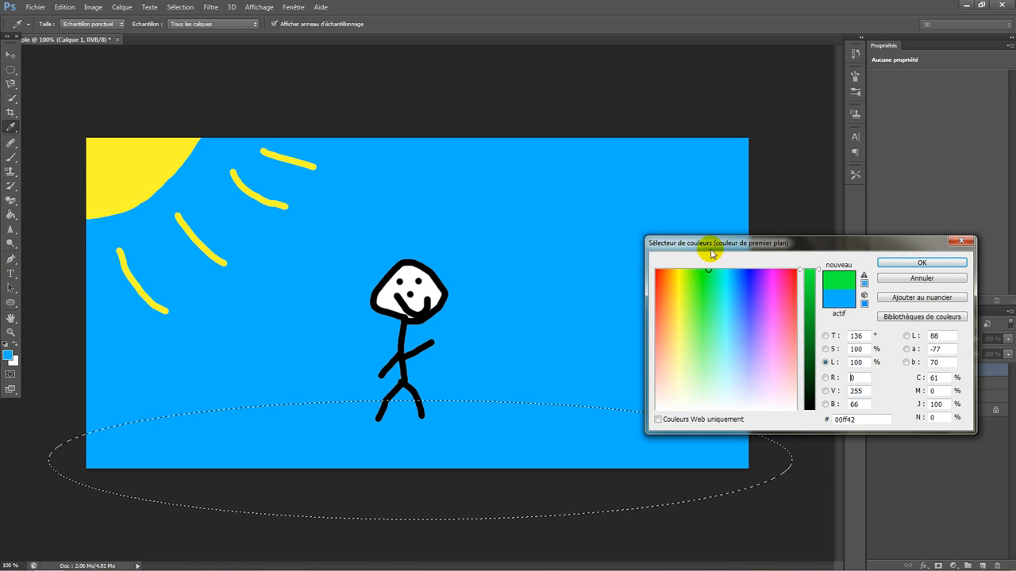
{"action": "mouse_move", "coordinate": [806, 297]}
{"action": "left_mouse_down"}
{"action": "mouse_move", "coordinate": [814, 320]}
{"action": "mouse_move", "coordinate": [806, 301]}
{"action": "left_mouse_up"}
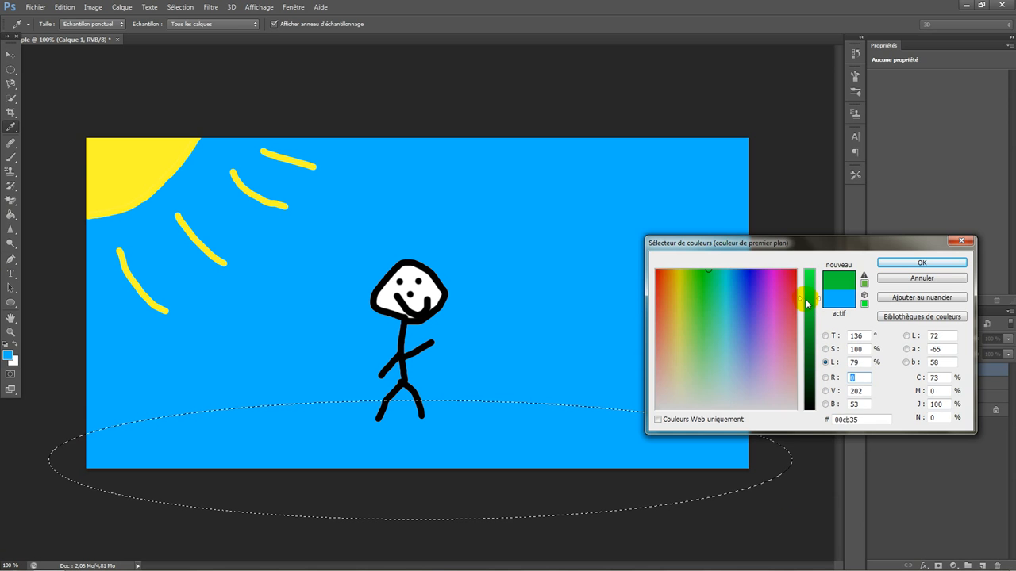
{"action": "left_click", "coordinate": [882, 262]}
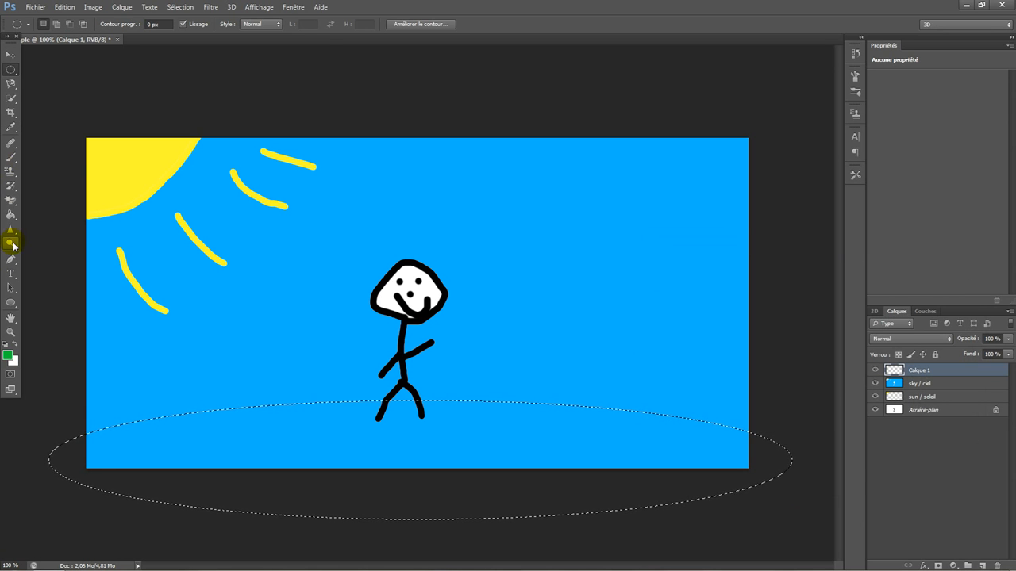
{"action": "left_click", "coordinate": [11, 215]}
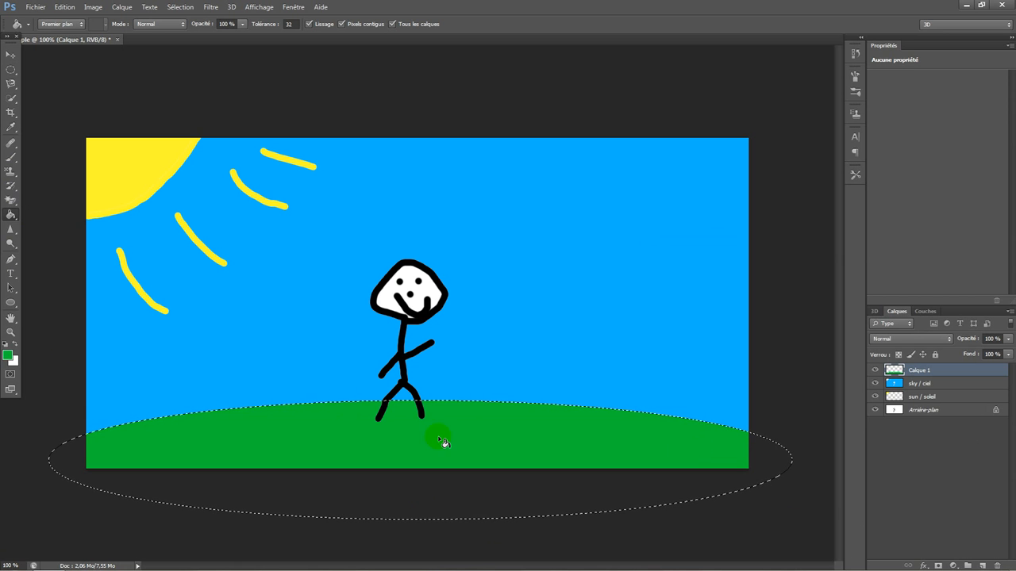
Rename the green hill's layer as "grass / herbe" and clear the elliptical selection
{"action": "double_click", "coordinate": [921, 370]}
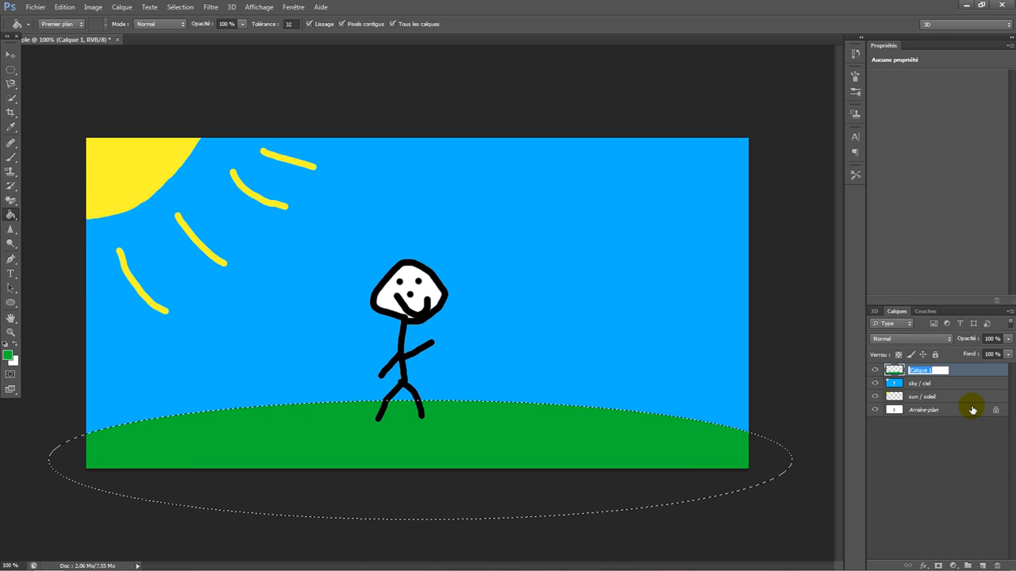
{"action": "type", "text": "gros"}
{"action": "key", "text": "BackSpace"}
{"action": "type", "text": "ass /"}
{"action": "key", "text": "Return"}
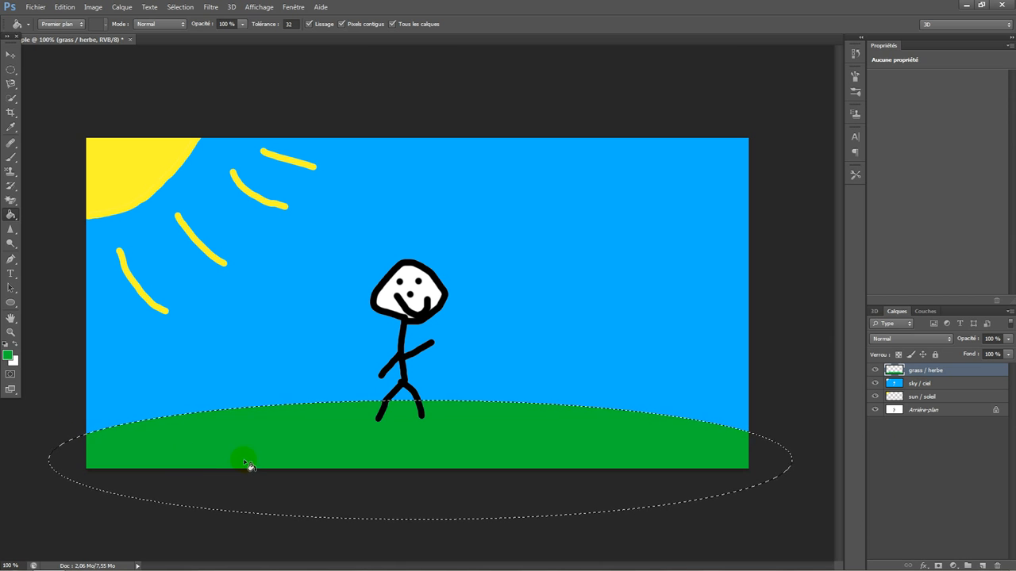
{"action": "left_click", "coordinate": [10, 69]}
{"action": "left_click", "coordinate": [637, 475]}
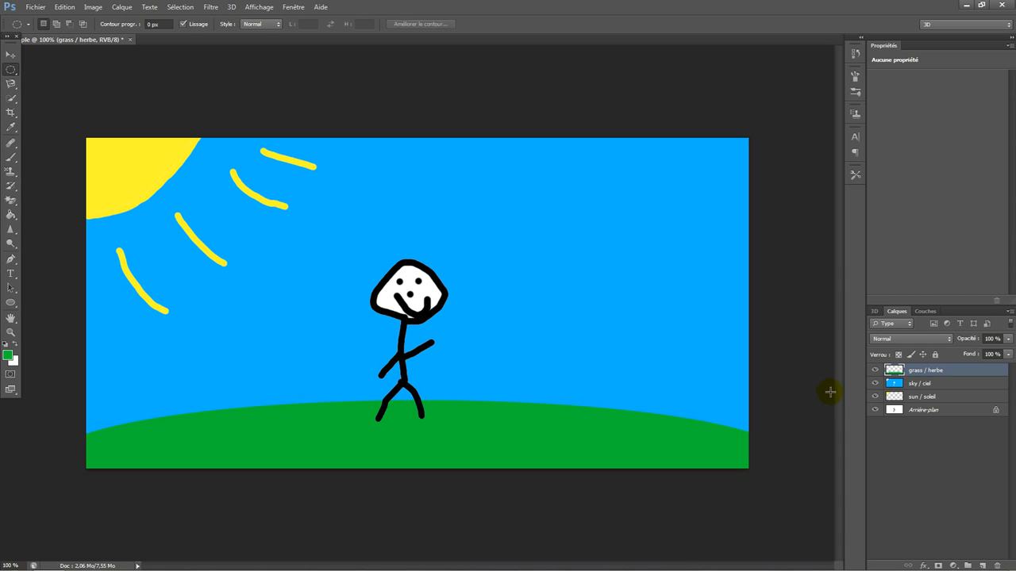
Add a new layer and move it between the sun / soleil and Arrière-plan layers
{"action": "mouse_move", "coordinate": [876, 397]}
{"action": "left_mouse_down"}
{"action": "mouse_move", "coordinate": [873, 374]}
{"action": "mouse_move", "coordinate": [877, 404]}
{"action": "left_mouse_up"}
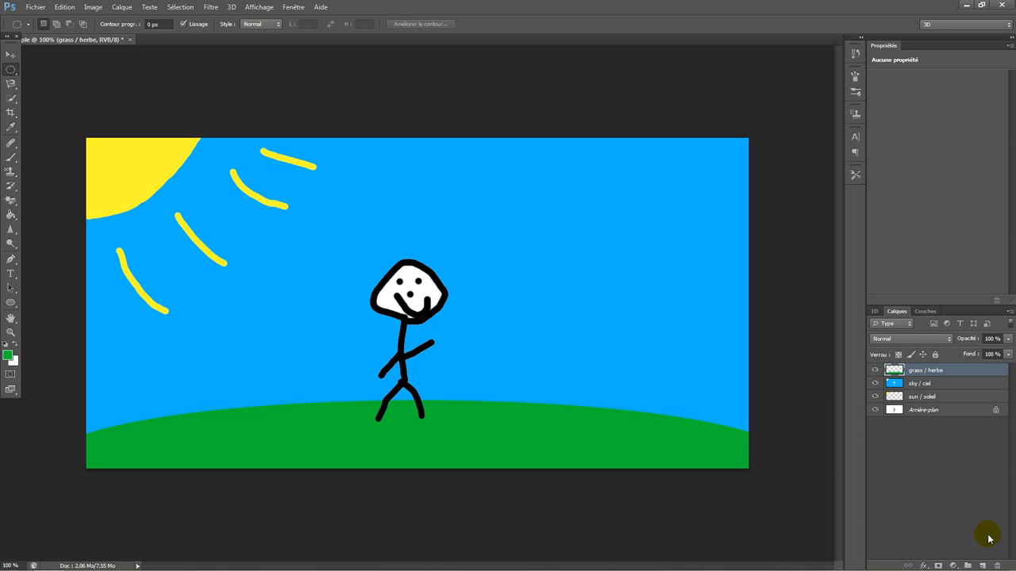
{"action": "left_click", "coordinate": [984, 564]}
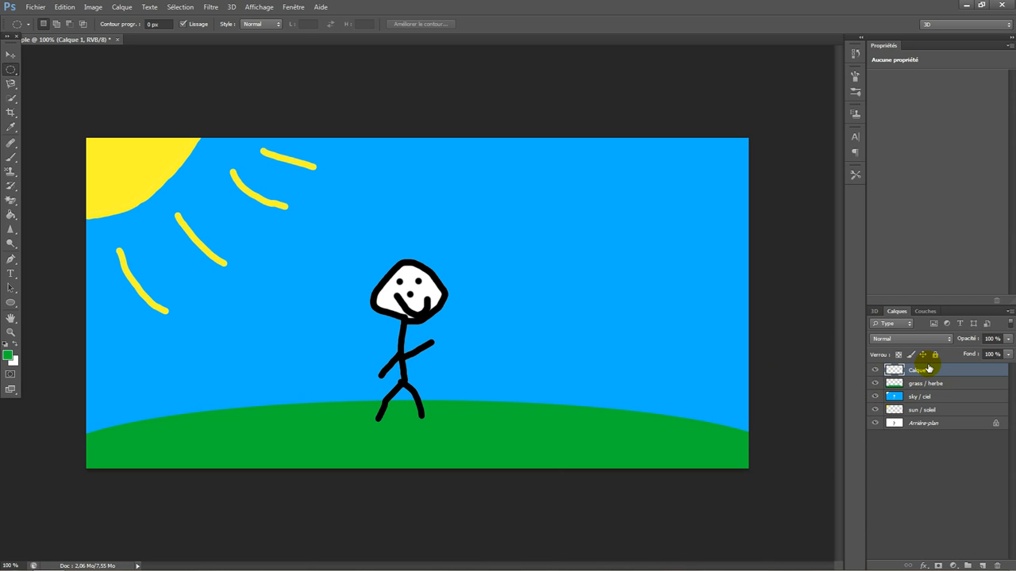
{"action": "left_click_drag", "start_coordinate": [928, 371], "coordinate": [935, 417]}
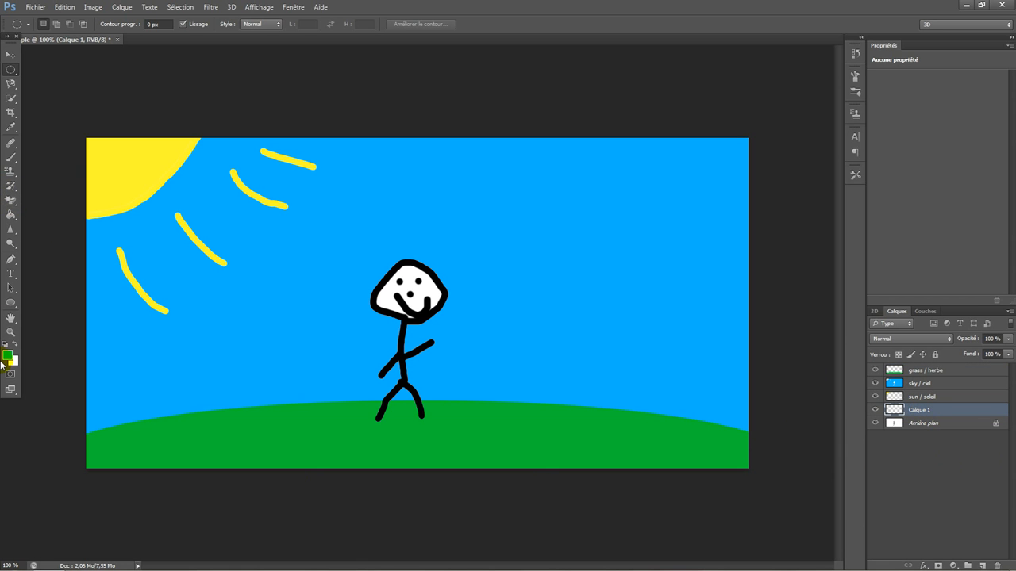
Set the foreground colour to golden yellow, #ecbe1d
{"action": "left_click", "coordinate": [8, 359]}
{"action": "left_click", "coordinate": [671, 270]}
{"action": "mouse_move", "coordinate": [671, 268]}
{"action": "left_mouse_down"}
{"action": "mouse_move", "coordinate": [680, 266]}
{"action": "mouse_move", "coordinate": [677, 300]}
{"action": "mouse_move", "coordinate": [679, 262]}
{"action": "mouse_move", "coordinate": [702, 281]}
{"action": "mouse_move", "coordinate": [688, 292]}
{"action": "mouse_move", "coordinate": [716, 294]}
{"action": "mouse_move", "coordinate": [667, 266]}
{"action": "mouse_move", "coordinate": [673, 286]}
{"action": "left_mouse_up"}
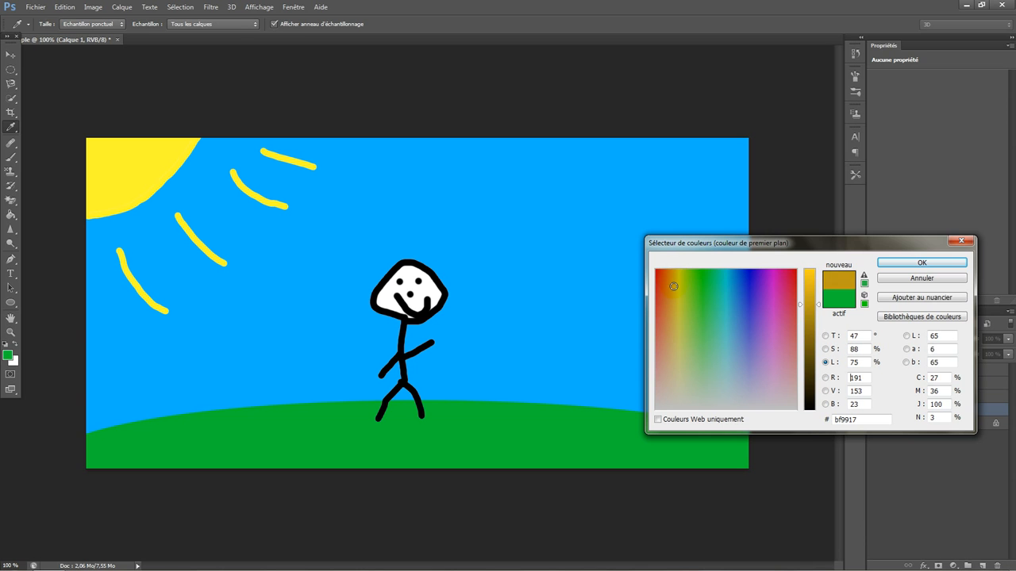
{"action": "left_click", "coordinate": [809, 279]}
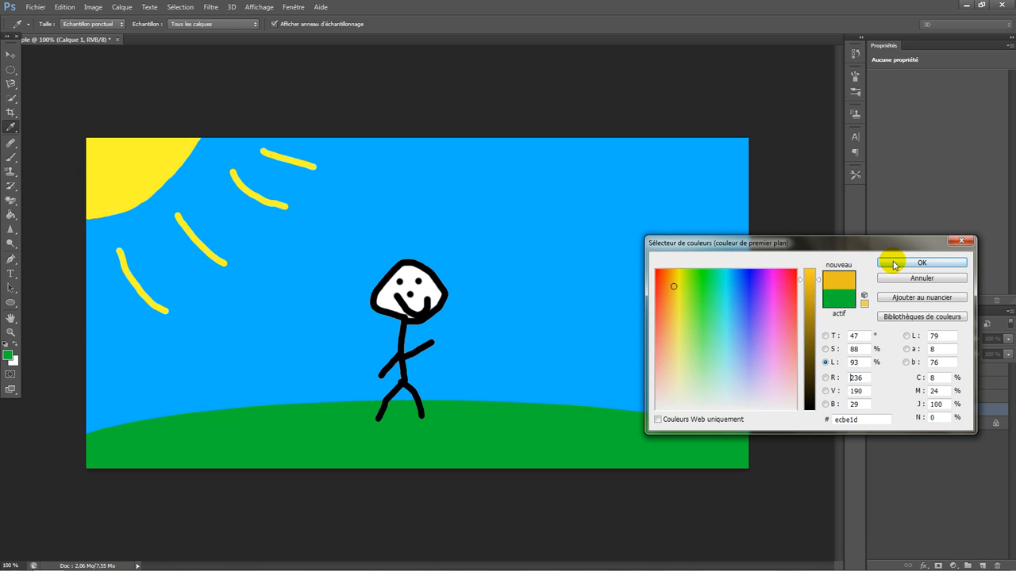
{"action": "left_click", "coordinate": [895, 264]}
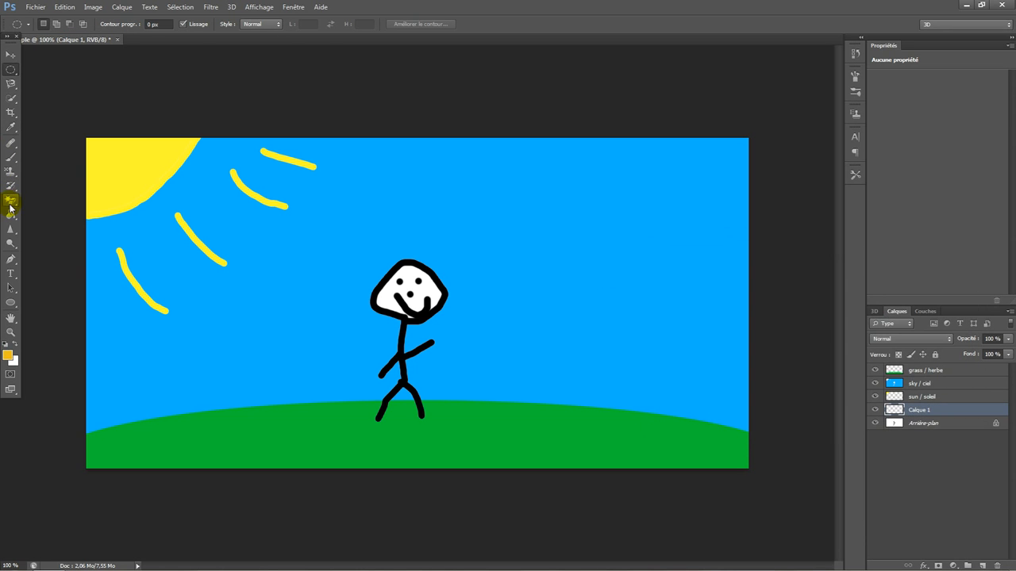
Fill the inside of the stick figure's head with golden yellow on the new layer, undoing the stray fill of its black outline
{"action": "left_click", "coordinate": [12, 215]}
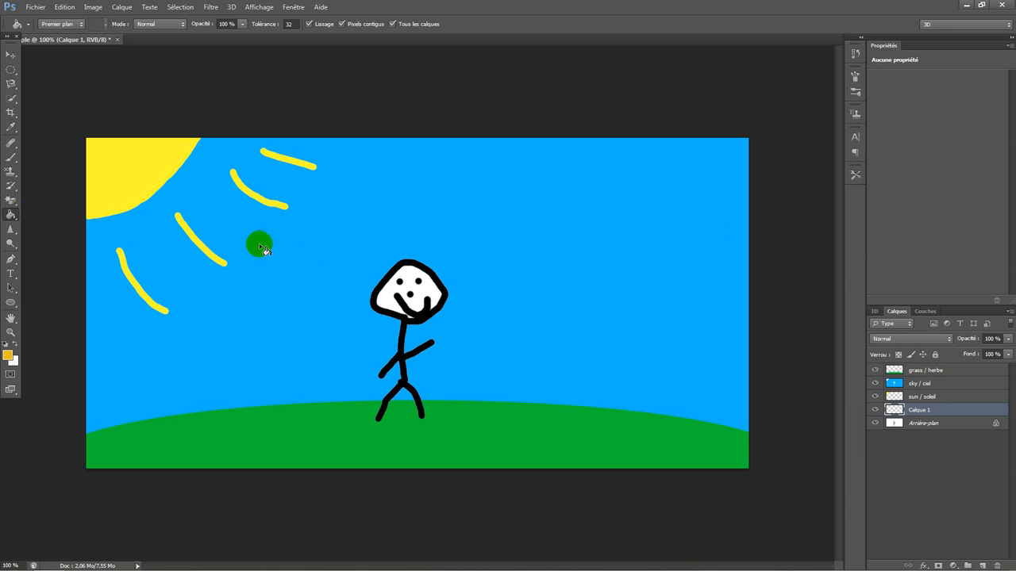
{"action": "left_click", "coordinate": [428, 298]}
{"action": "left_click", "coordinate": [389, 312]}
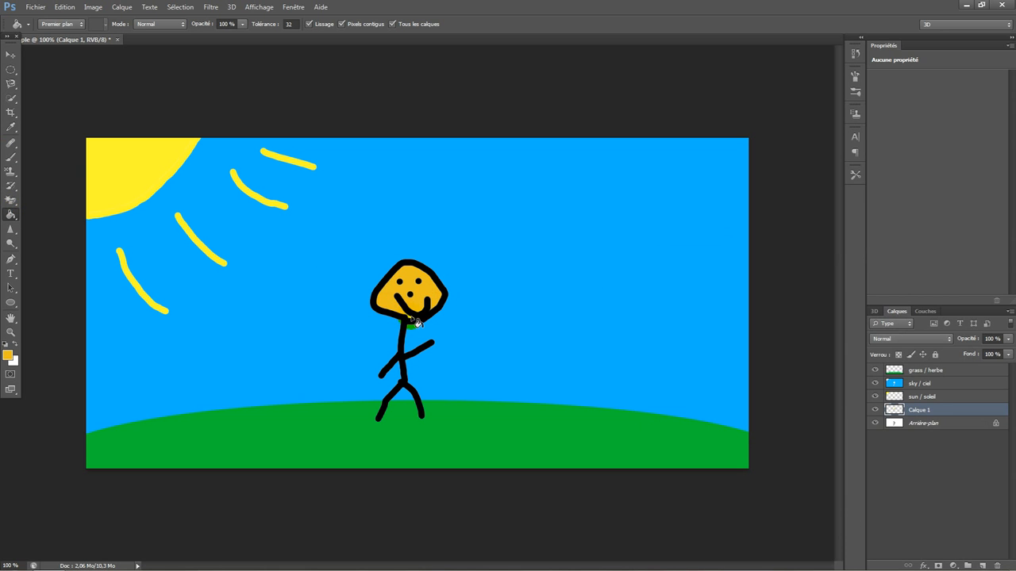
{"action": "left_click", "coordinate": [414, 320]}
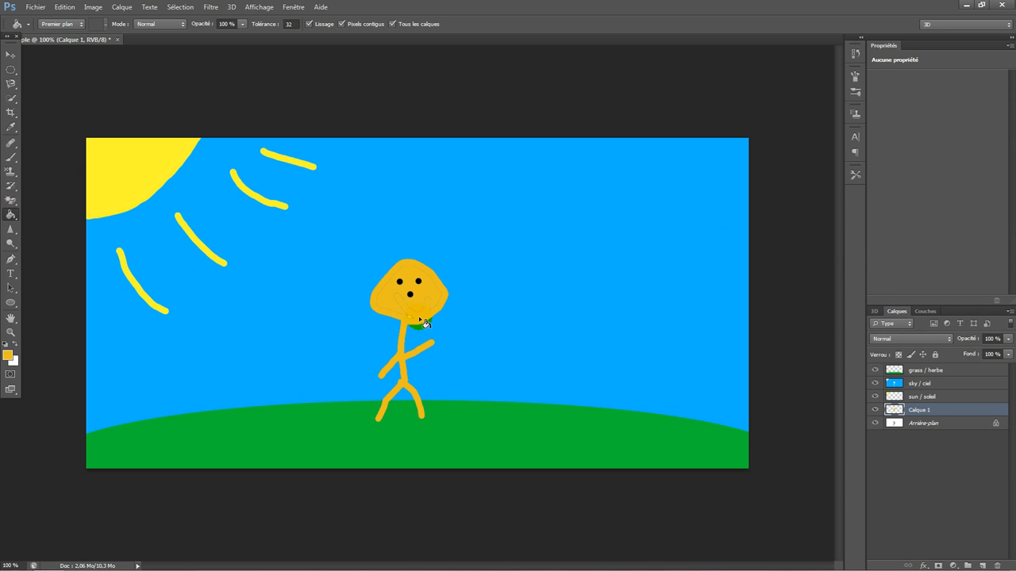
{"action": "key", "text": "ctrl+z"}
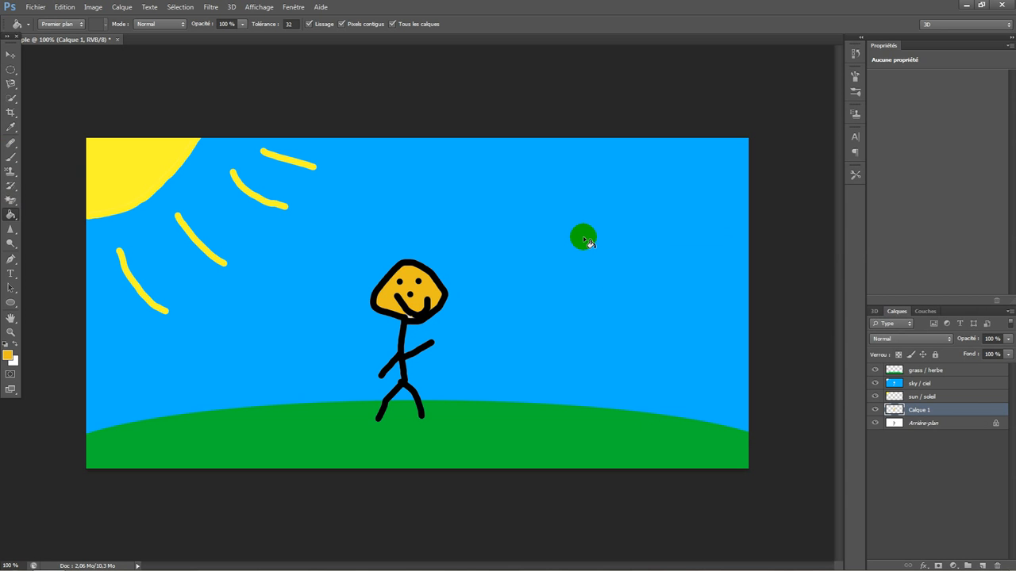
Rename the layer holding the head's fill as "soap / peau"
{"action": "double_click", "coordinate": [921, 410]}
{"action": "type", "text": "soap"}
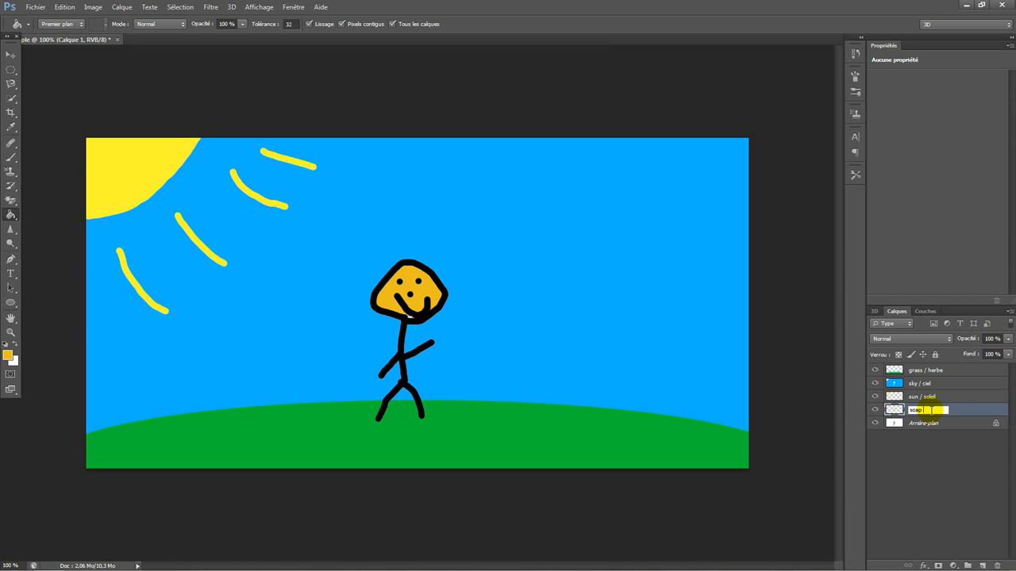
{"action": "type", "text": " / peau"}
{"action": "key", "text": "Return"}
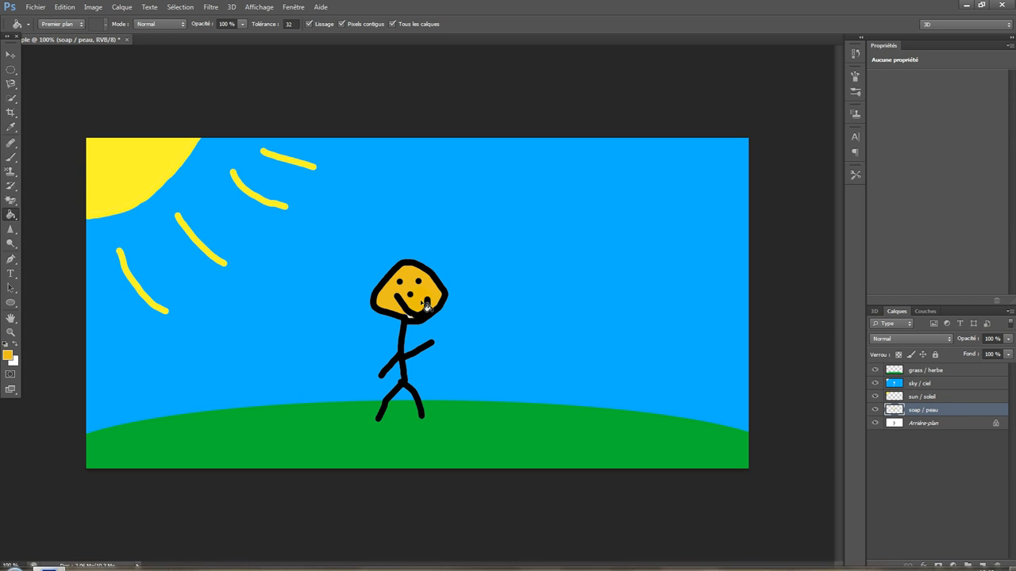
Toggle the soap / peau layer's visibility several times to examine what it contains, leaving it shown
{"action": "left_click", "coordinate": [875, 411]}
{"action": "left_click", "coordinate": [874, 411]}
{"action": "left_click", "coordinate": [874, 410]}
{"action": "left_click", "coordinate": [874, 412]}
{"action": "left_click", "coordinate": [875, 411]}
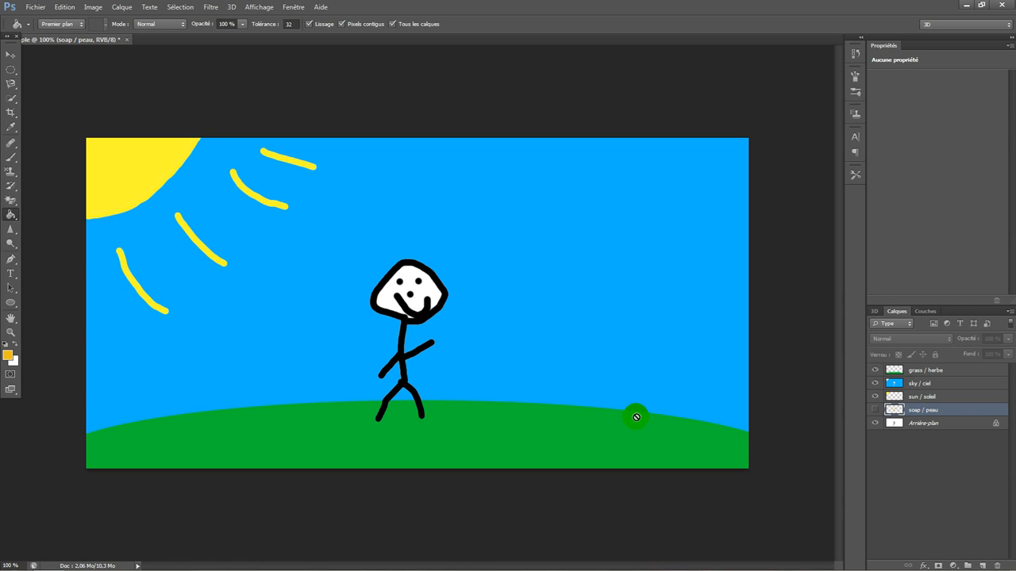
{"action": "left_click", "coordinate": [875, 411]}
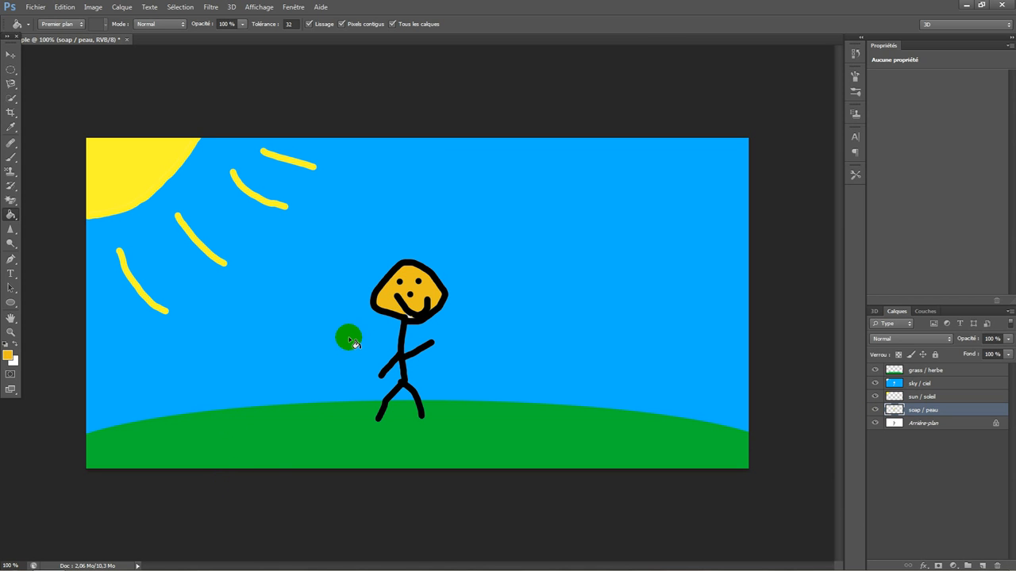
Select the Arrière-plan layer and hide the soap / peau, sun / soleil, sky / ciel and grass / herbe layers
{"action": "left_click", "coordinate": [929, 421]}
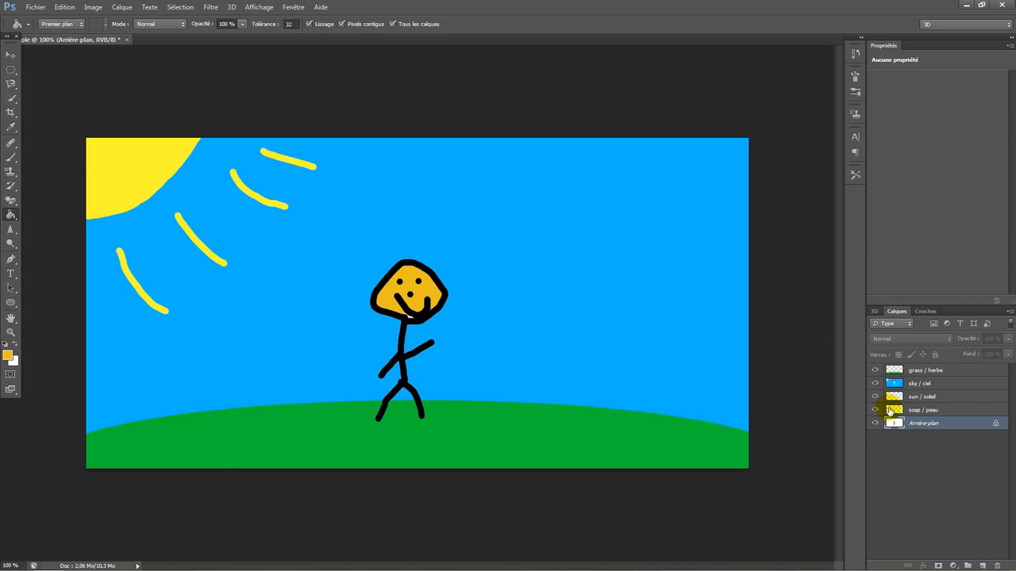
{"action": "left_click", "coordinate": [876, 409]}
{"action": "left_click", "coordinate": [876, 397]}
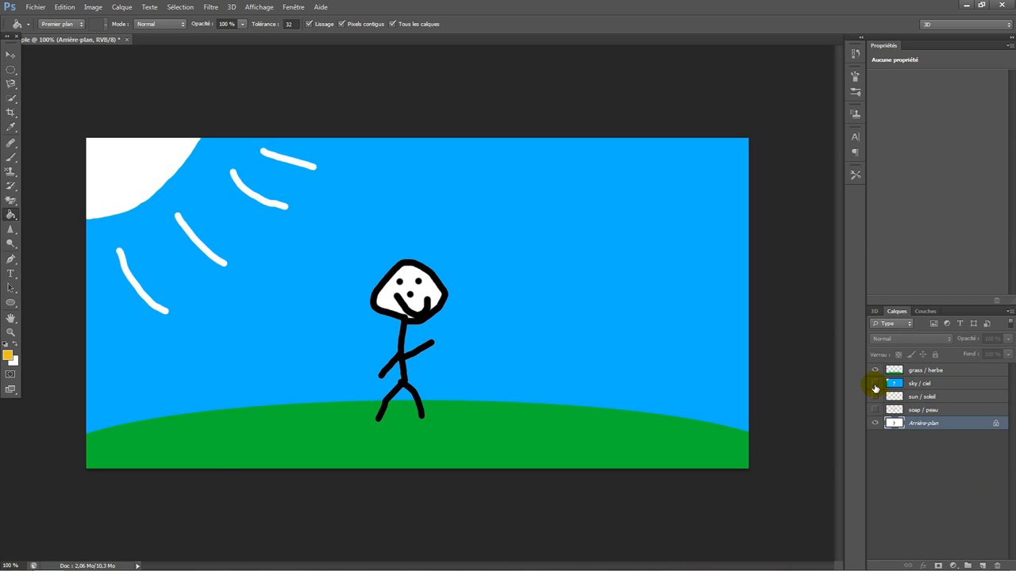
{"action": "left_click", "coordinate": [875, 383]}
{"action": "left_click", "coordinate": [874, 369]}
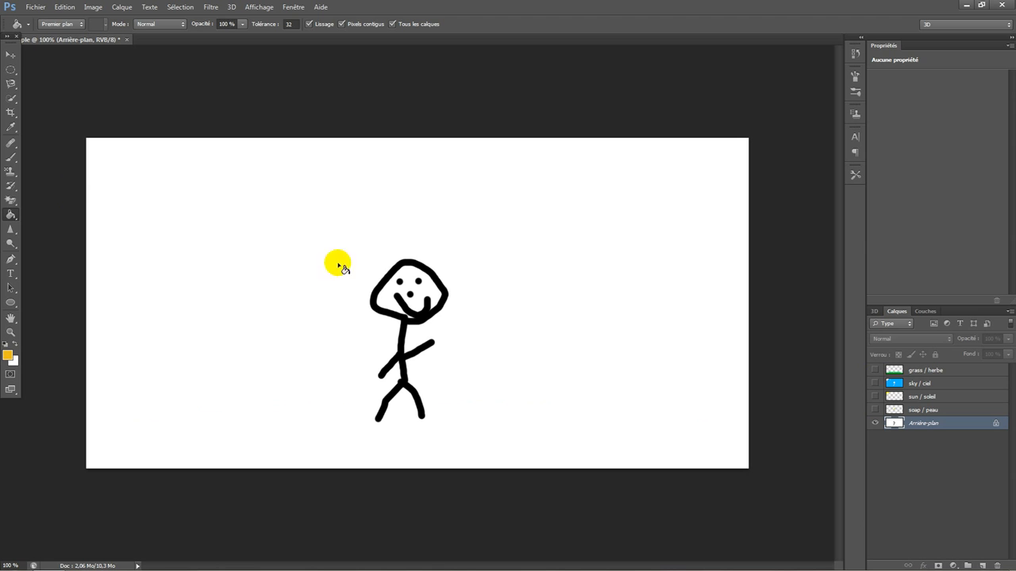
Fill the Arrière-plan layer's white background, the figure's head and its black outline with golden yellow
{"action": "left_click", "coordinate": [249, 282]}
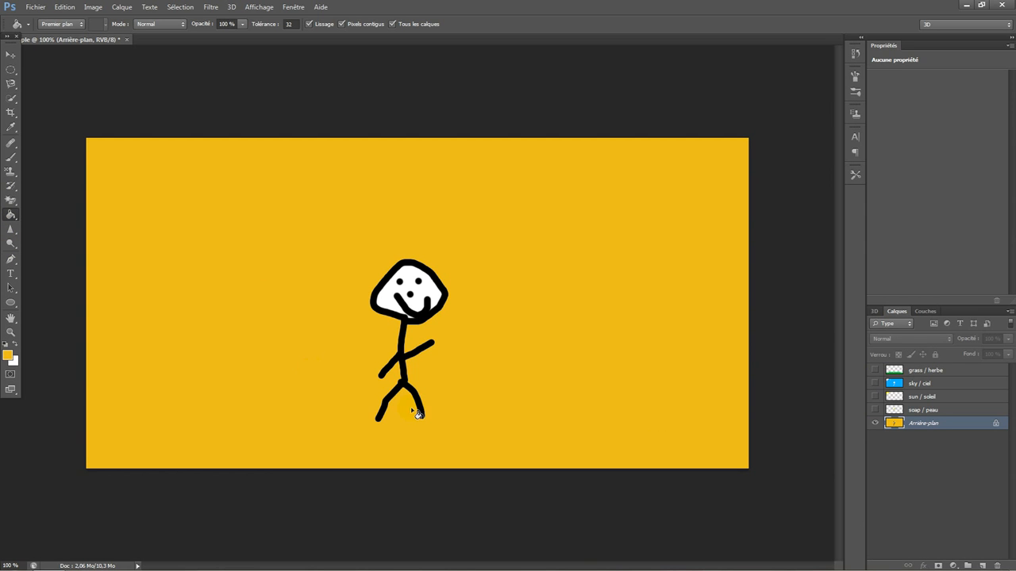
{"action": "left_click", "coordinate": [413, 289]}
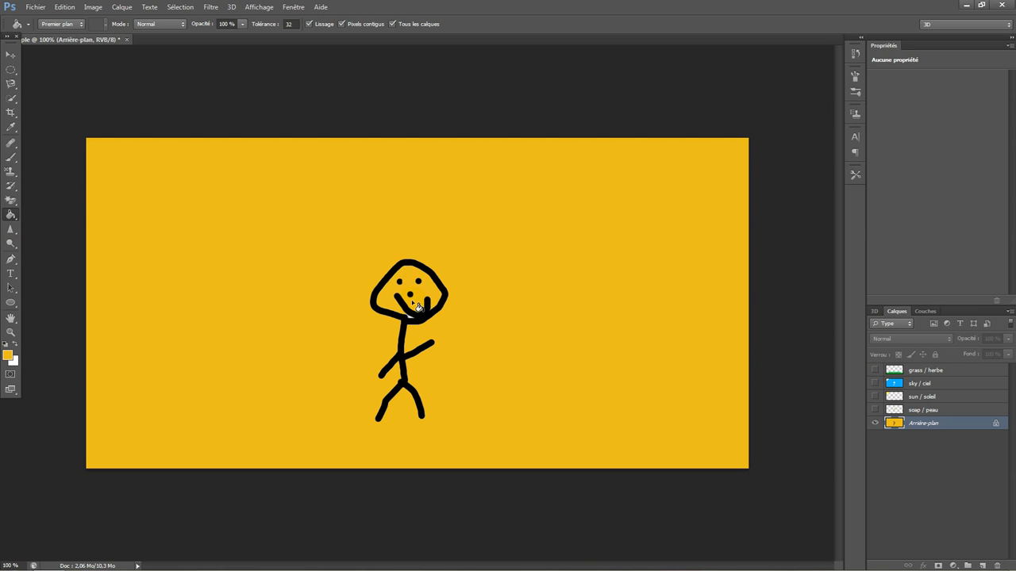
{"action": "left_click", "coordinate": [408, 310]}
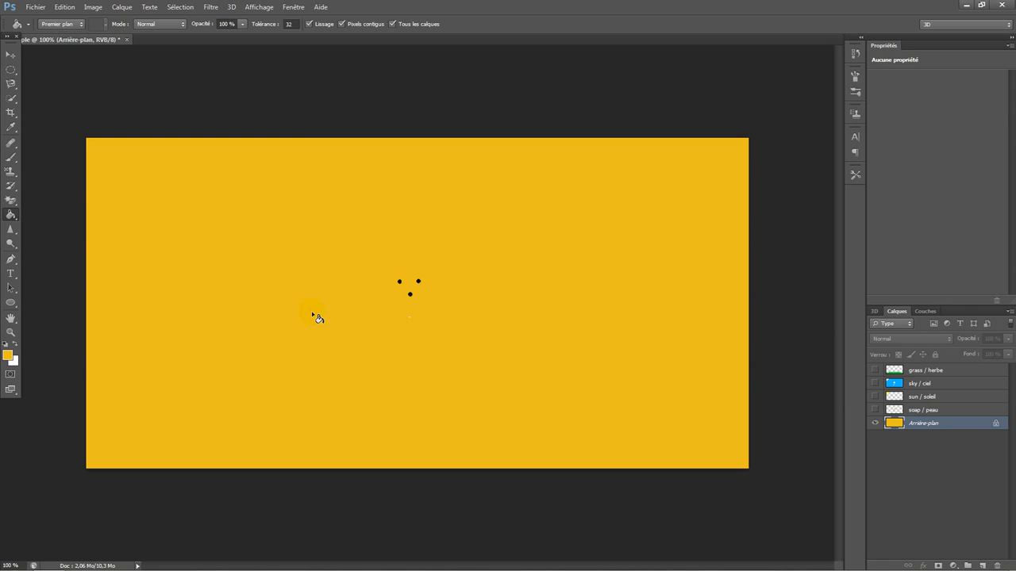
Show the soap / peau, sun / soleil, sky / ciel and grass / herbe layers again
{"action": "left_click", "coordinate": [875, 409]}
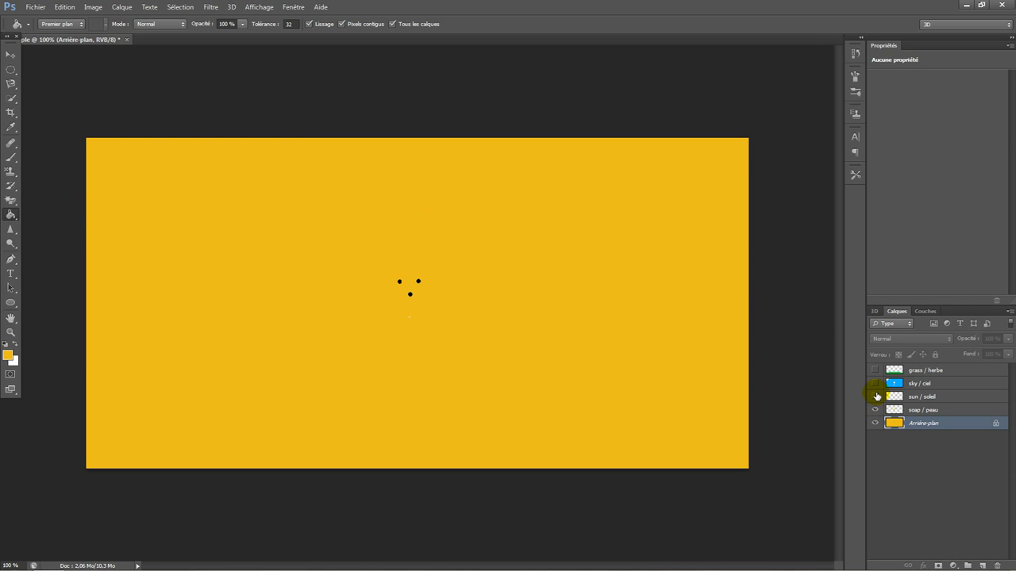
{"action": "left_click", "coordinate": [876, 396]}
{"action": "left_click", "coordinate": [875, 384]}
{"action": "left_click", "coordinate": [875, 371]}
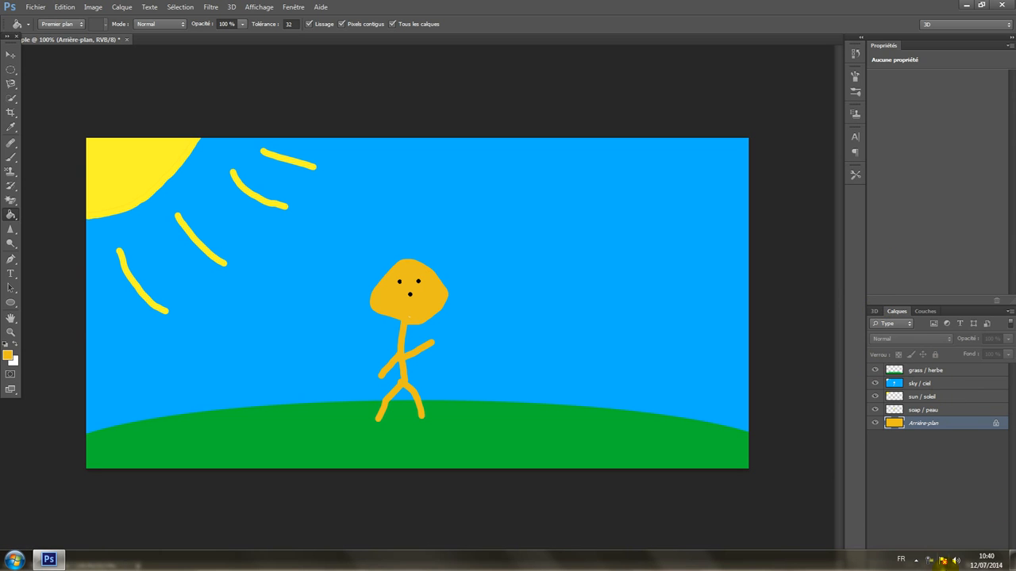
{"action": "left_click", "coordinate": [941, 563]}
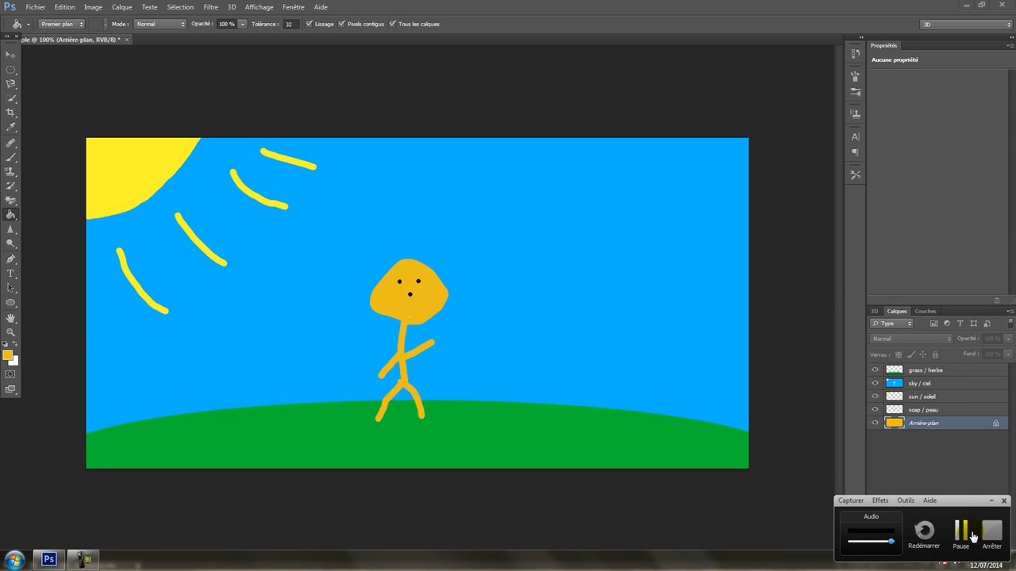